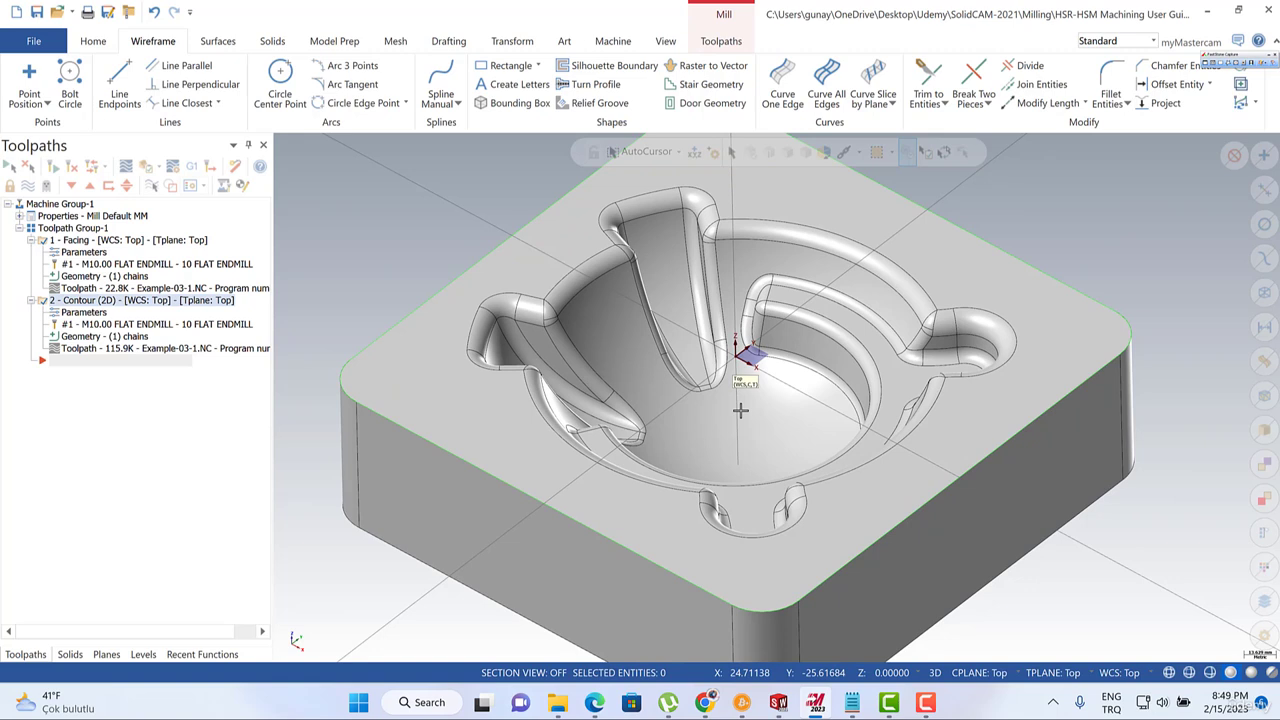
Switch the construction mode to 2D and set the Z depth to 10.
scroll(740, 410, "up", 1)
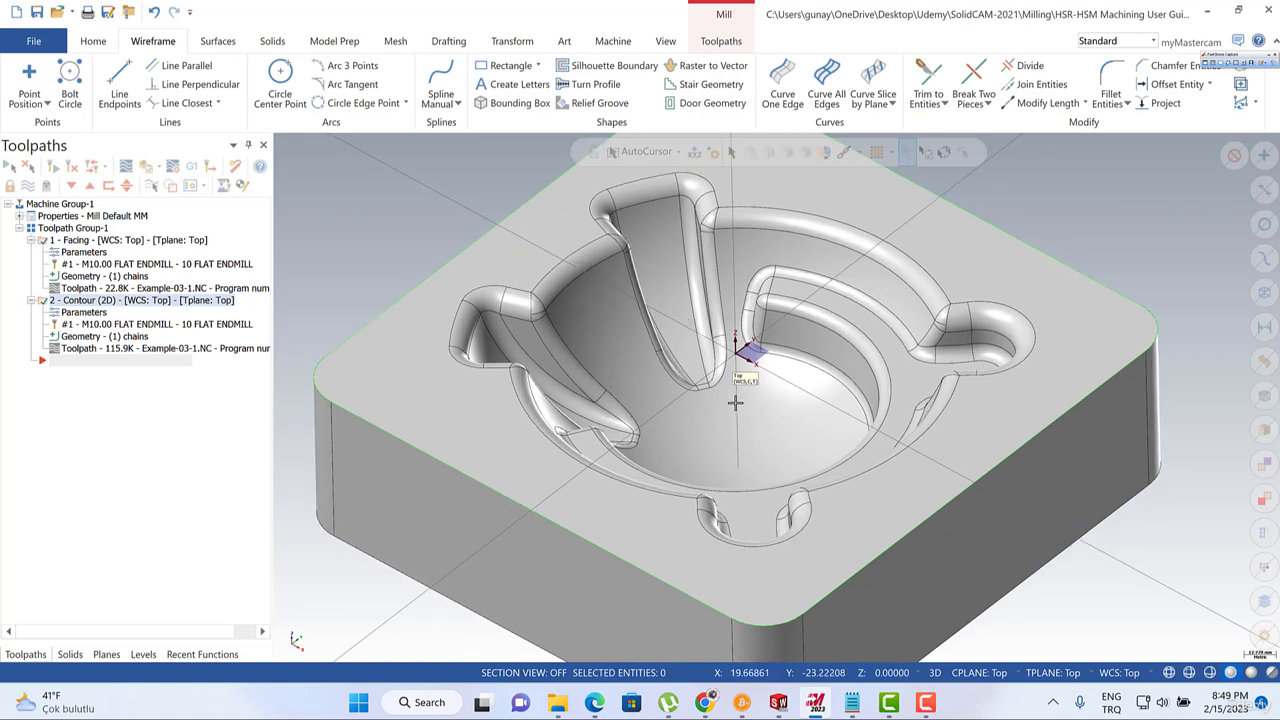
left_click(937, 673)
left_click(906, 673)
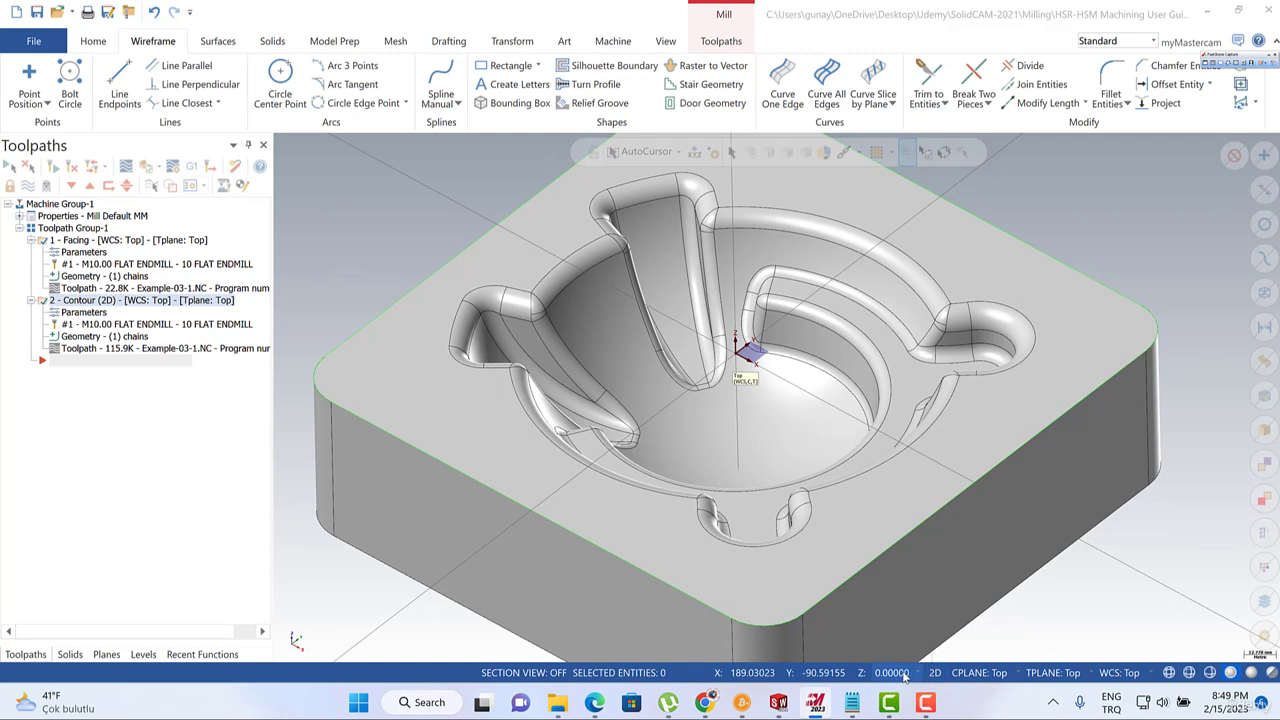
key("Return")
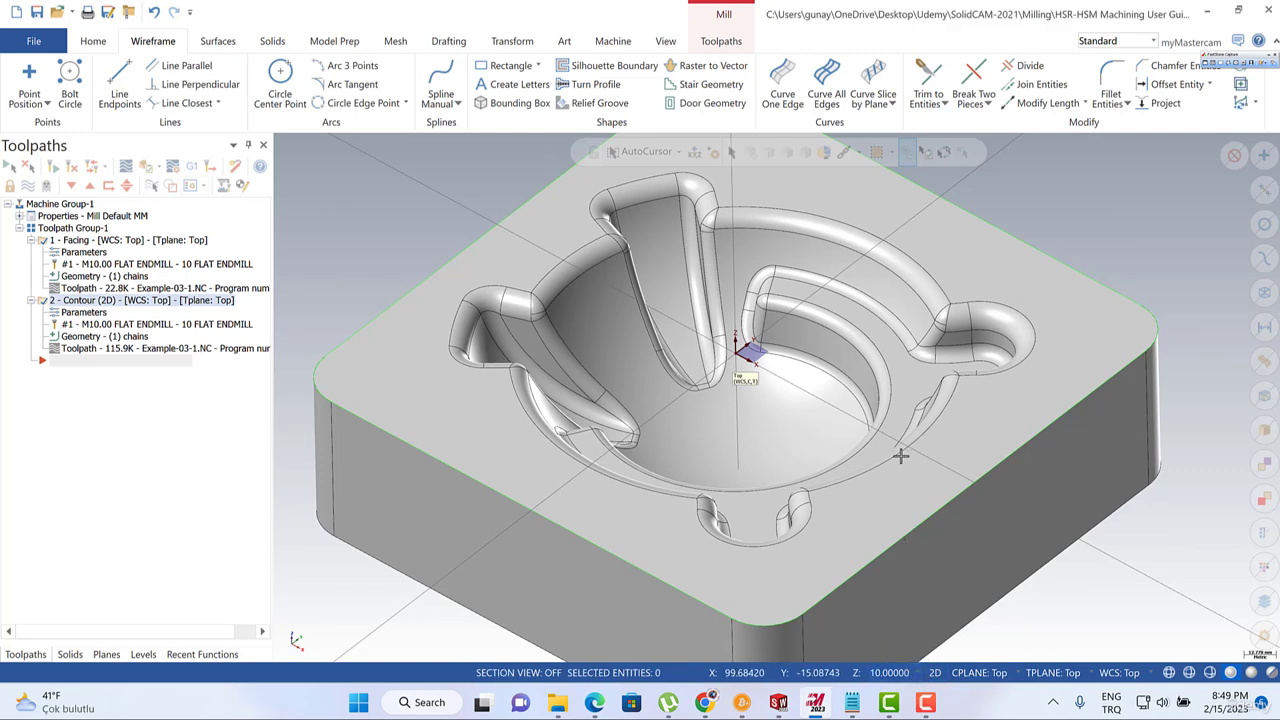
scroll(614, 194, "up", 3)
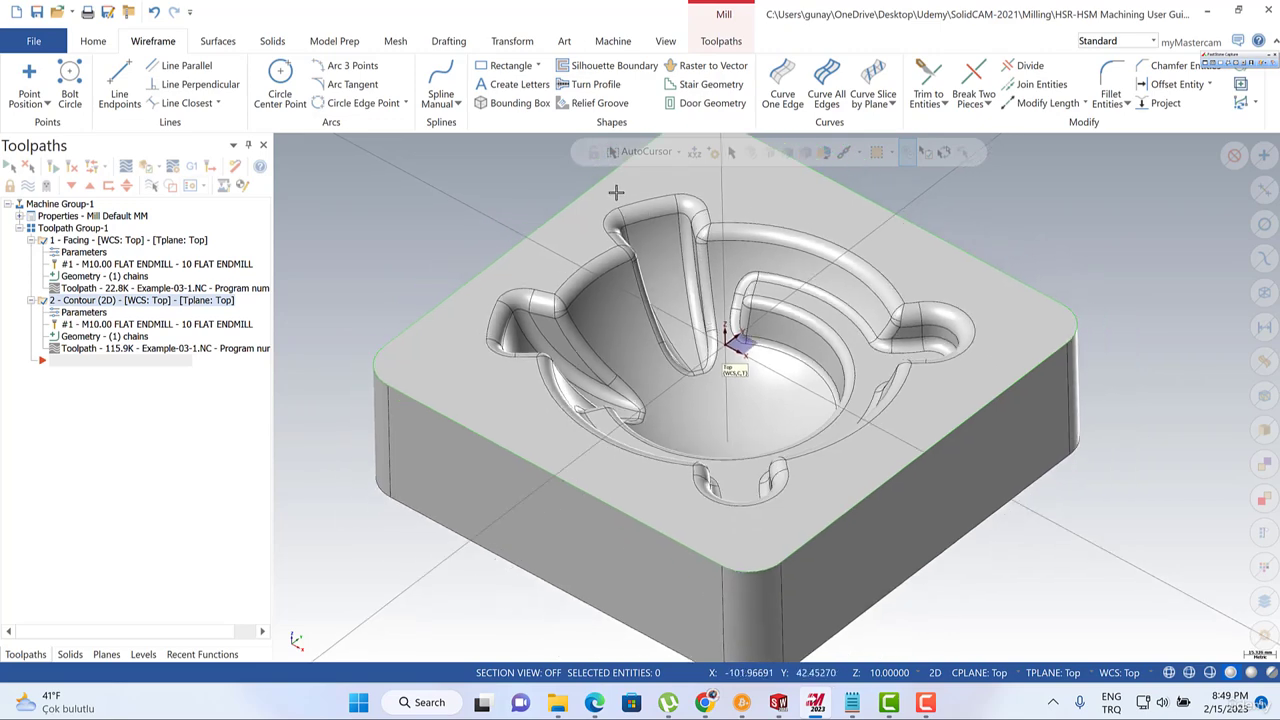
left_click(783, 85)
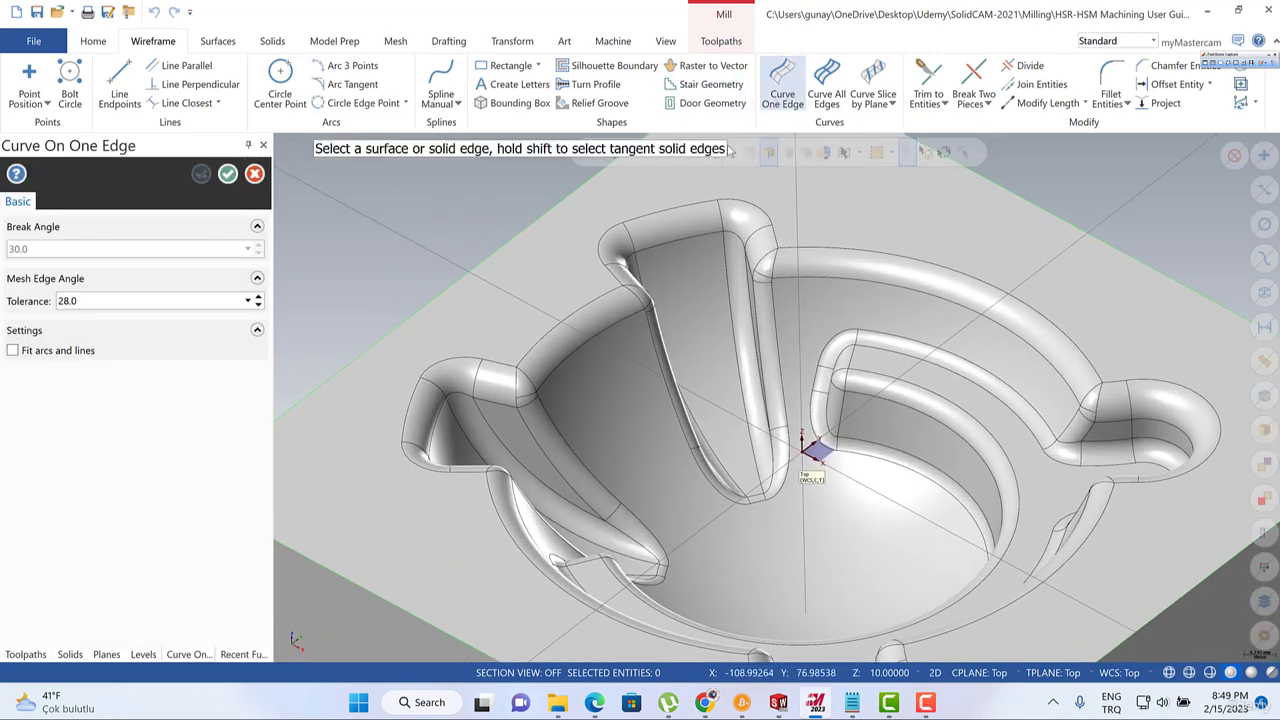
left_click(632, 226)
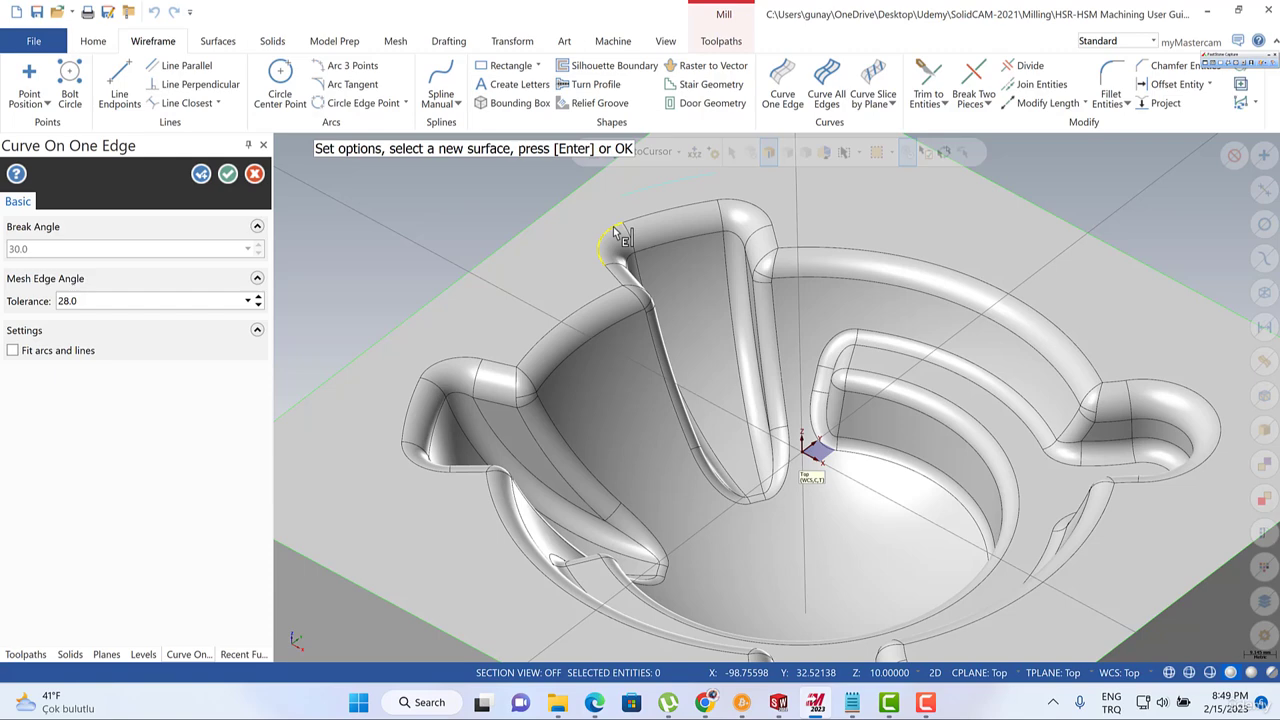
key("Return")
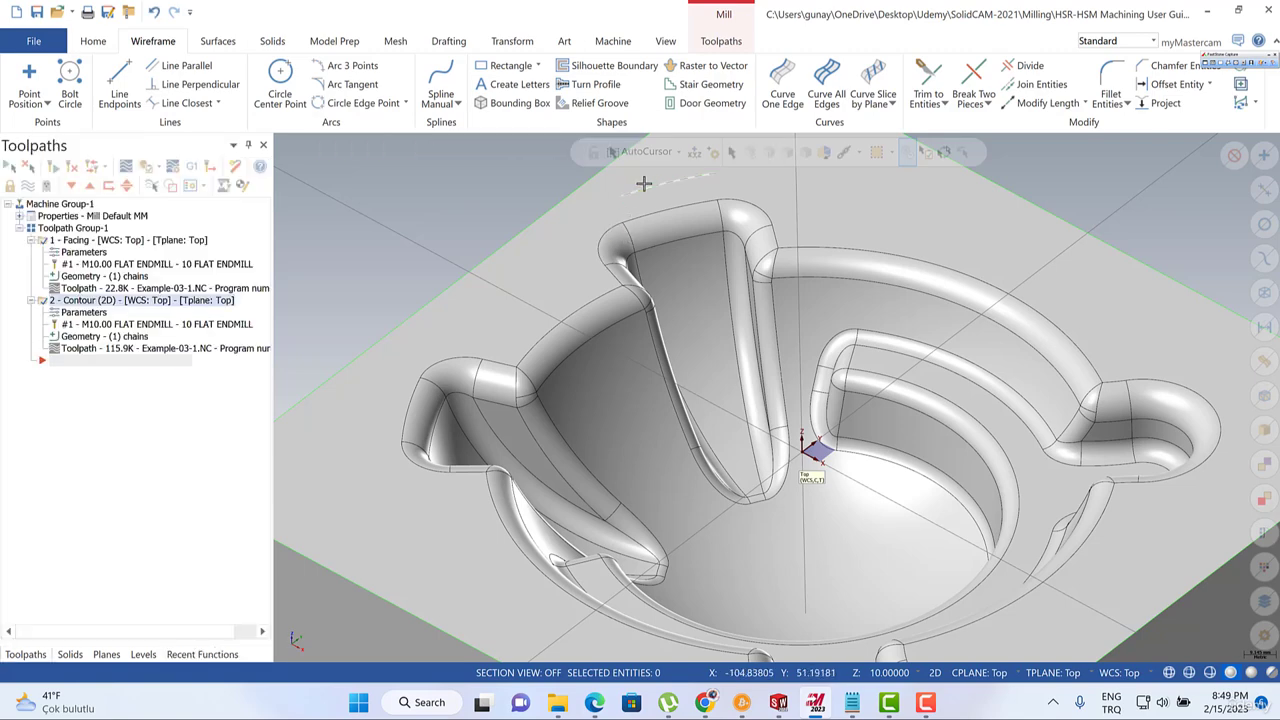
key("Delete")
Create curves on all edges of the block's top face with both loops kept, and delete the outer rectangular loop.
scroll(706, 297, "down", 3)
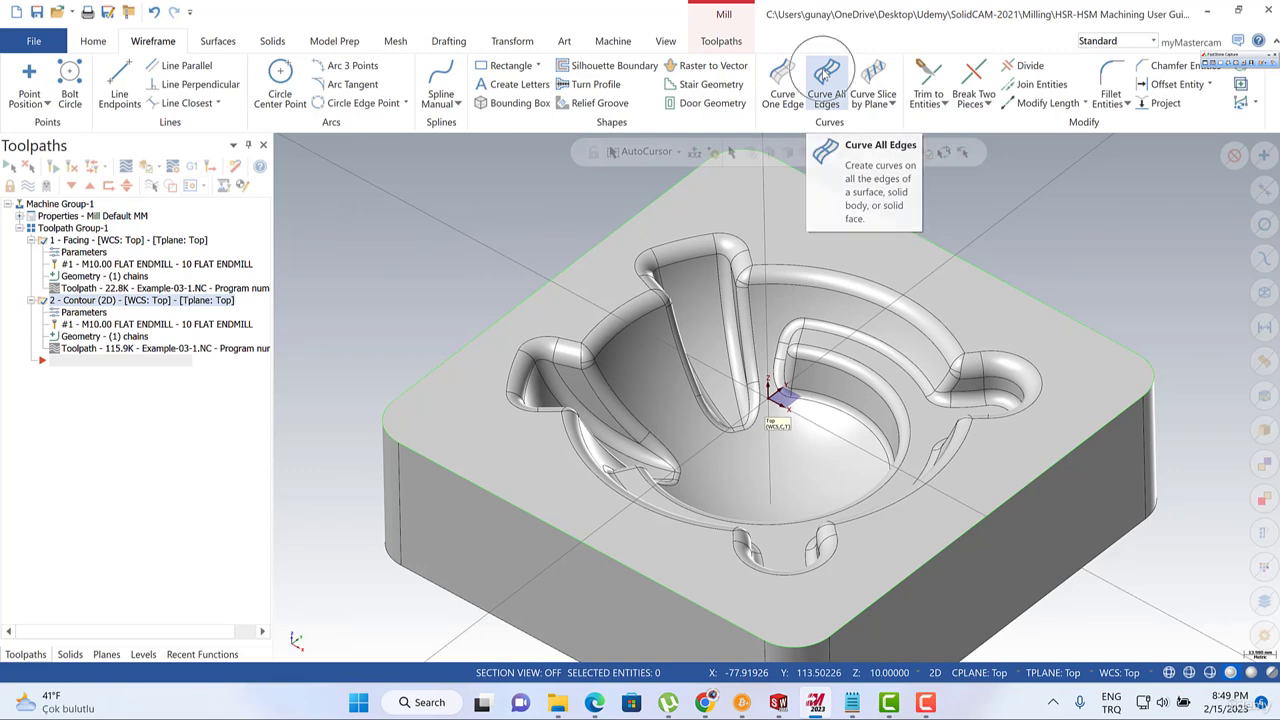
left_click(823, 77)
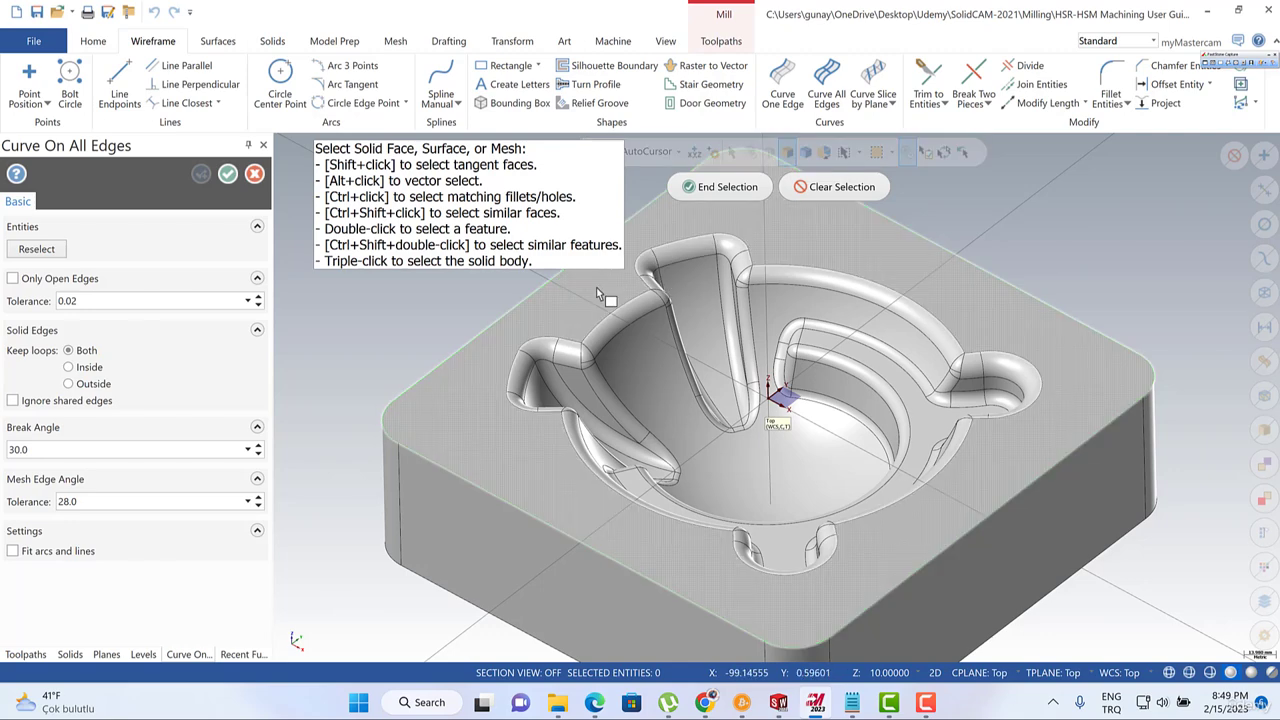
left_click(597, 293)
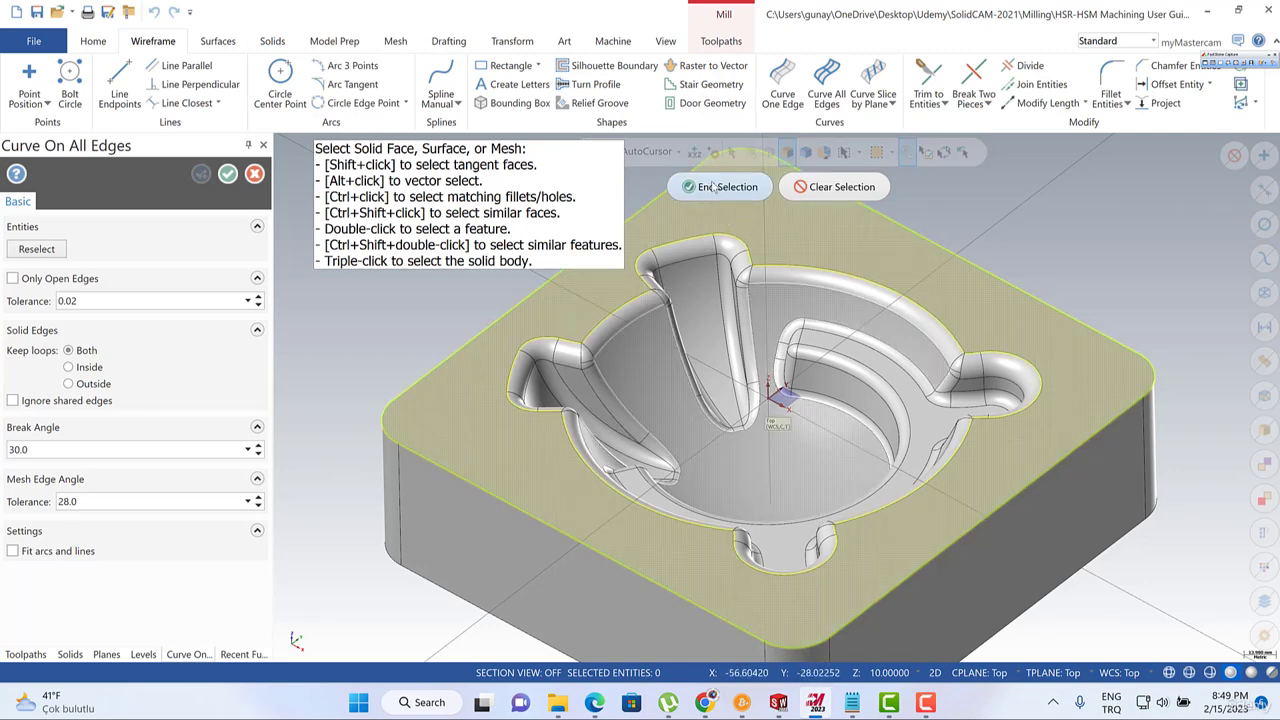
left_click(712, 186)
scroll(735, 315, "down", 2)
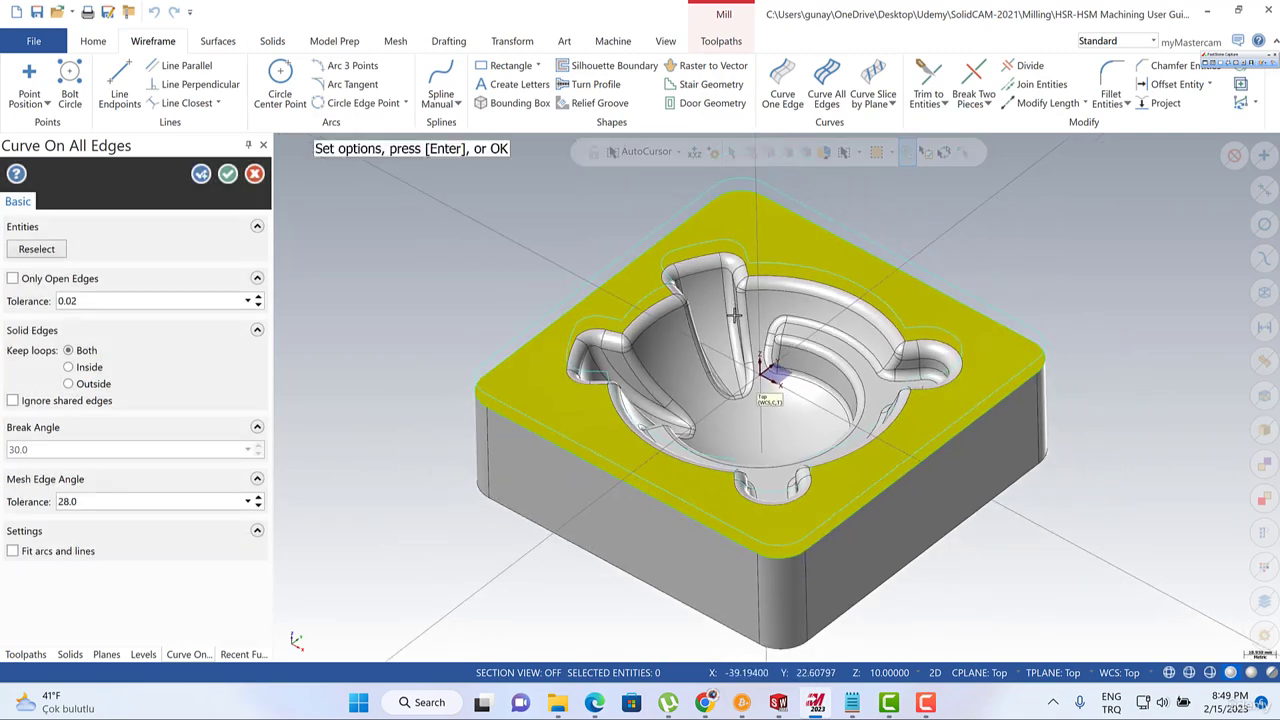
middle_click_drag(734, 315, 732, 272)
key("Return")
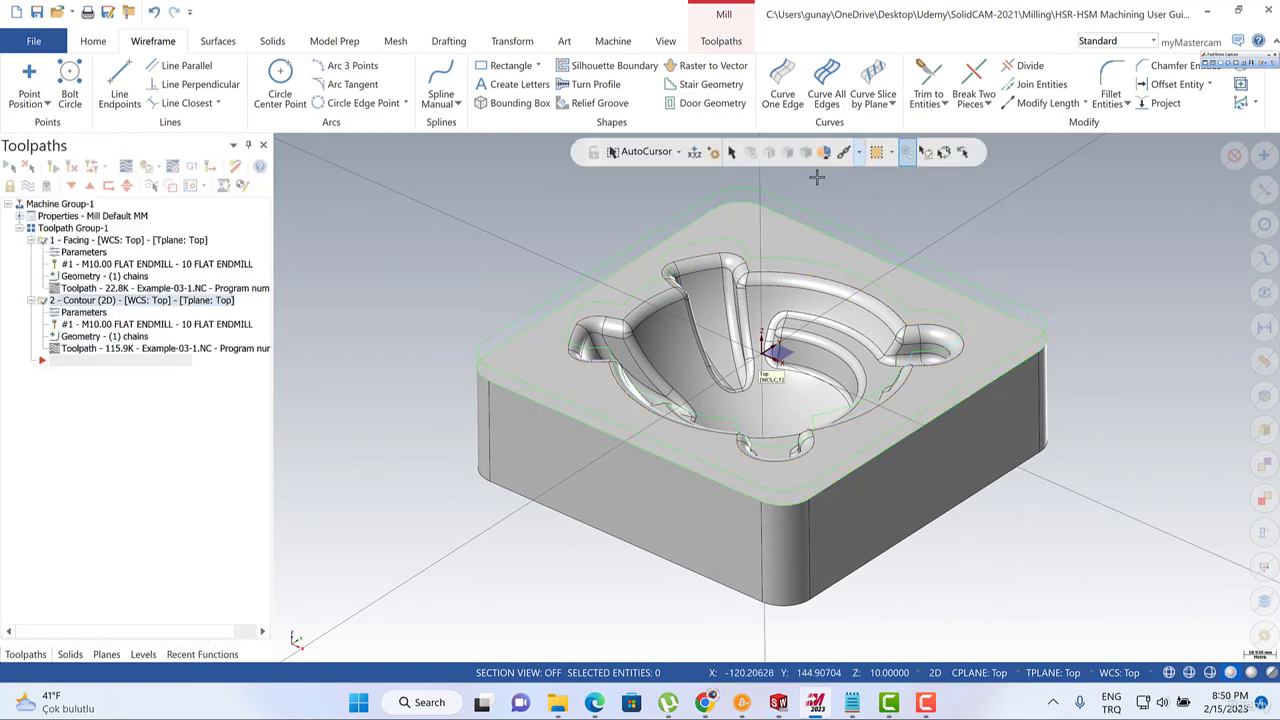
double_click(783, 205)
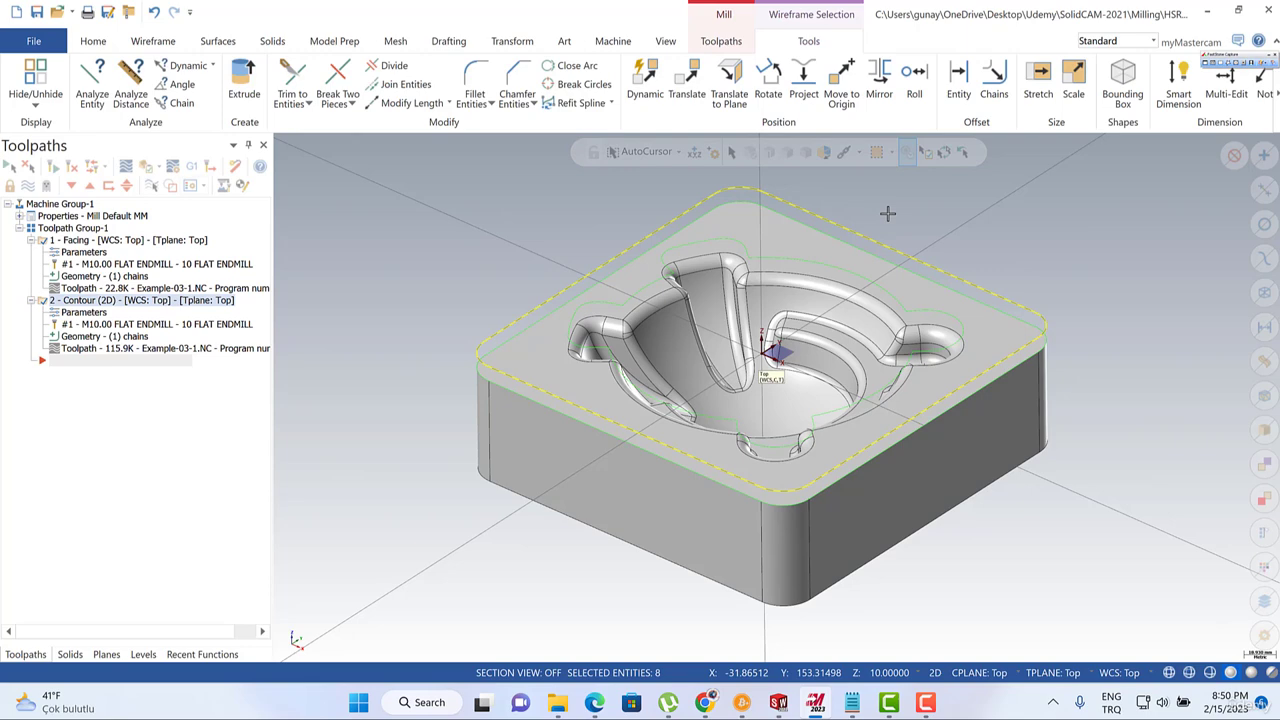
key("Escape")
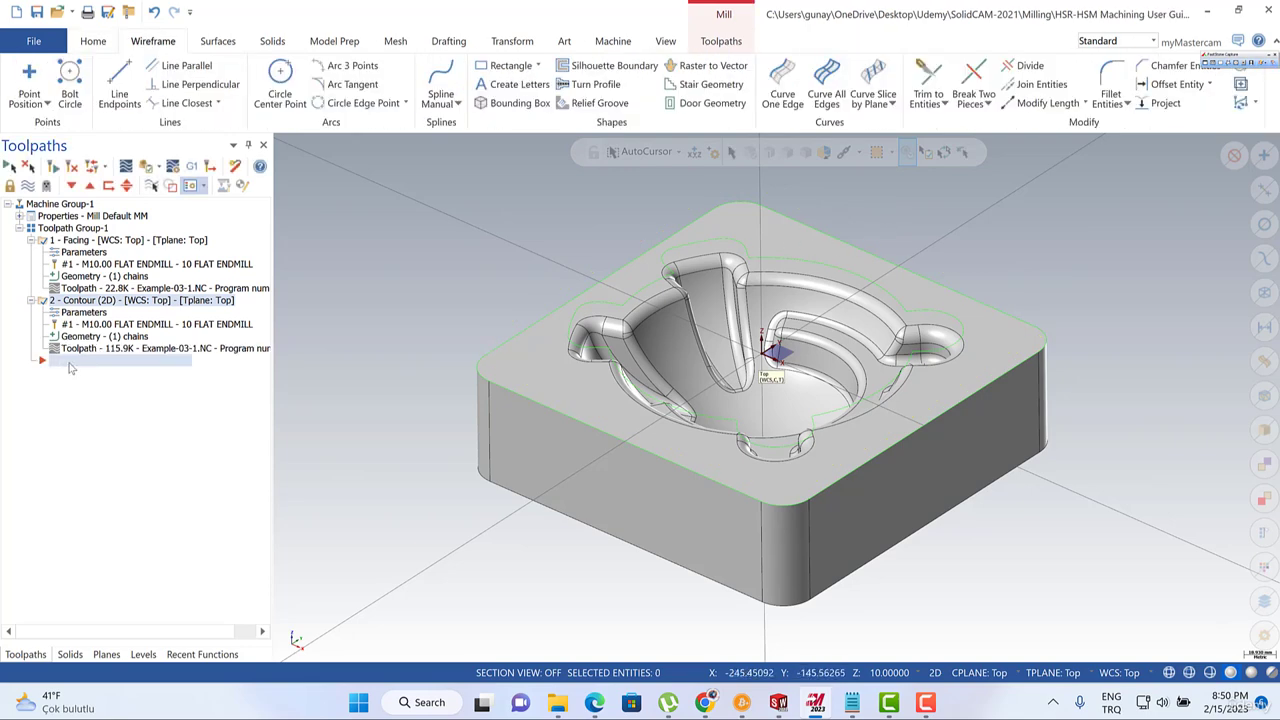
Add a Surface Rough Pocket toolpath after the 2D contour operation and select the entire solid as the drive surfaces.
right_click(70, 368)
mouse_move(210, 238)
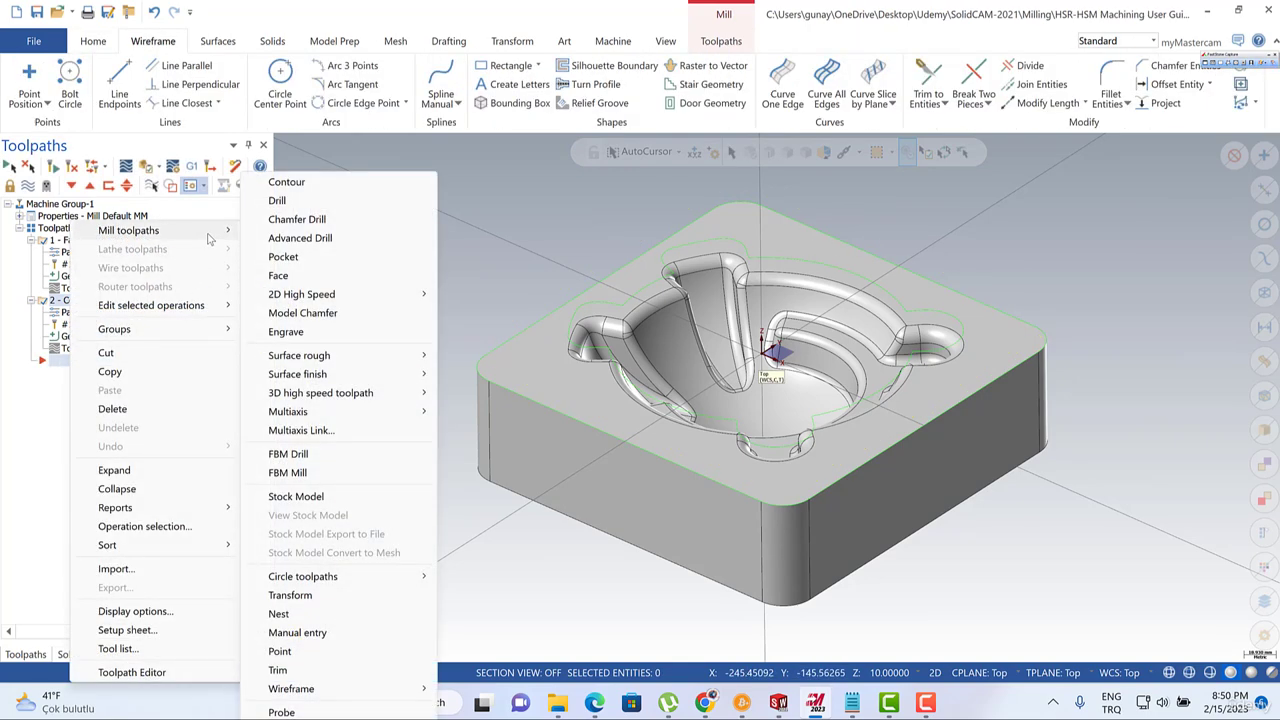
mouse_move(398, 358)
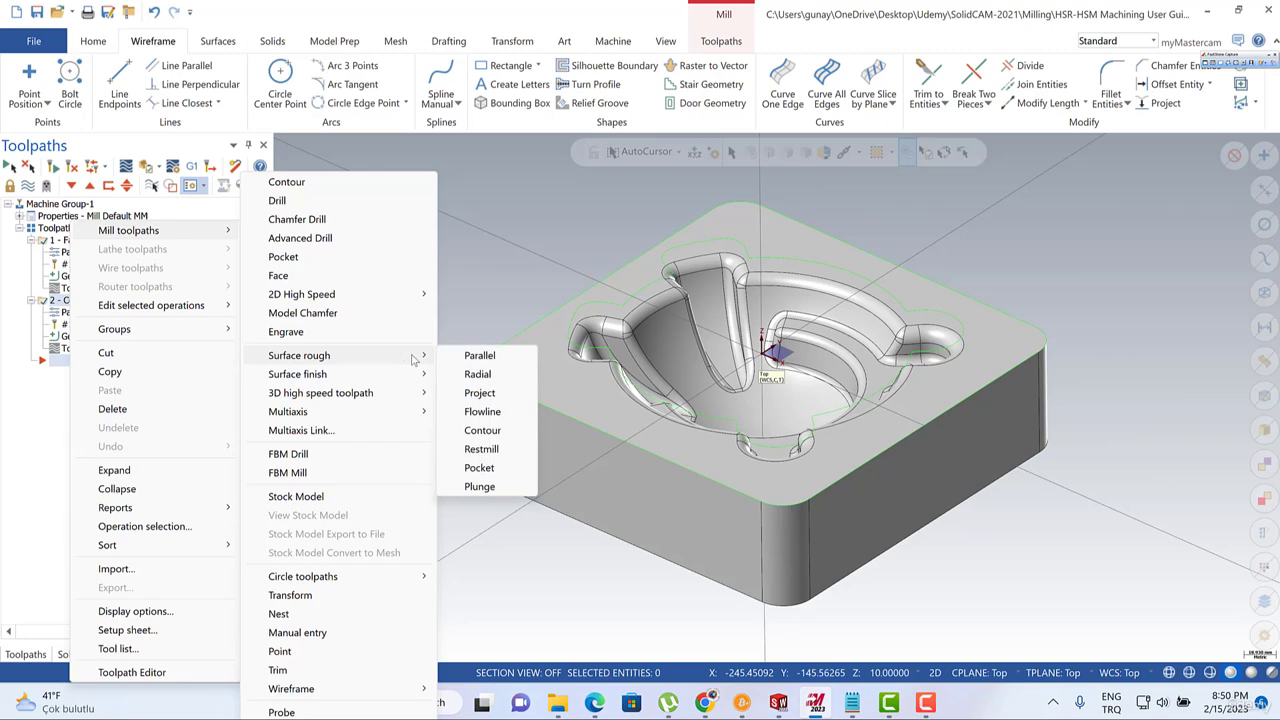
left_click(482, 467)
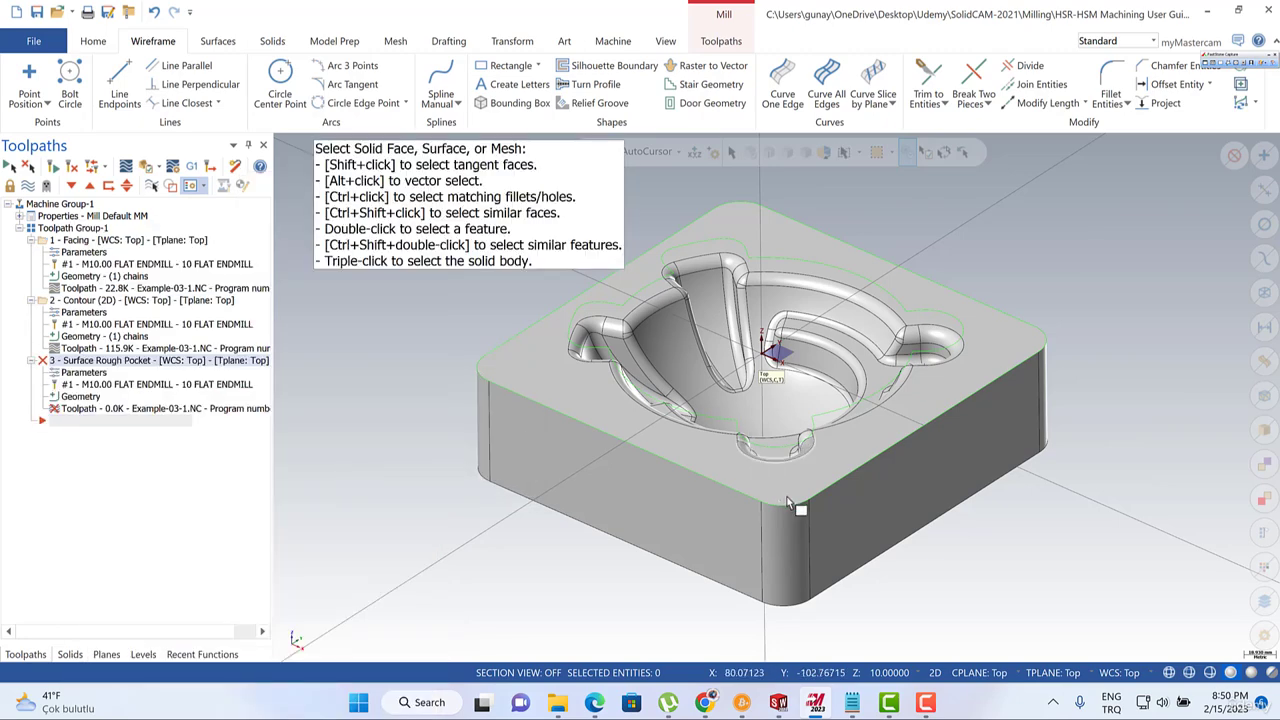
scroll(787, 503, "down", 5)
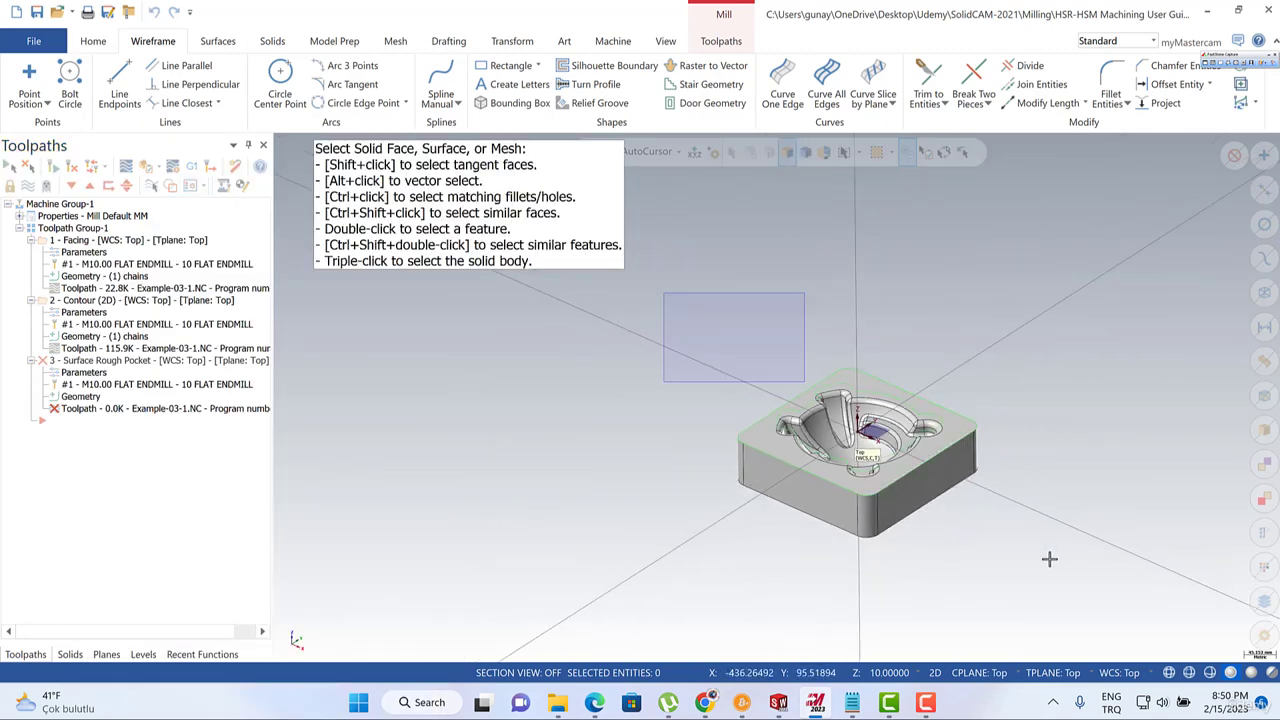
left_click_drag(1049, 559, 1063, 586)
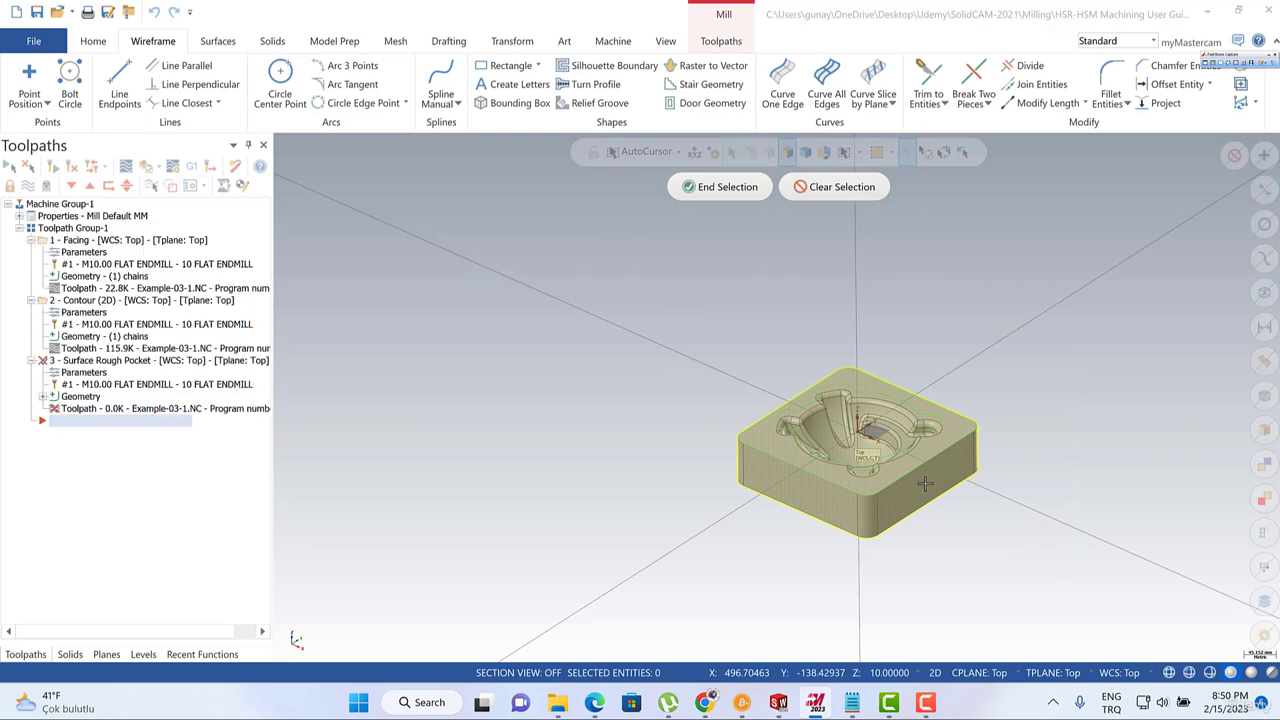
key("Return")
scroll(900, 460, "up", 5)
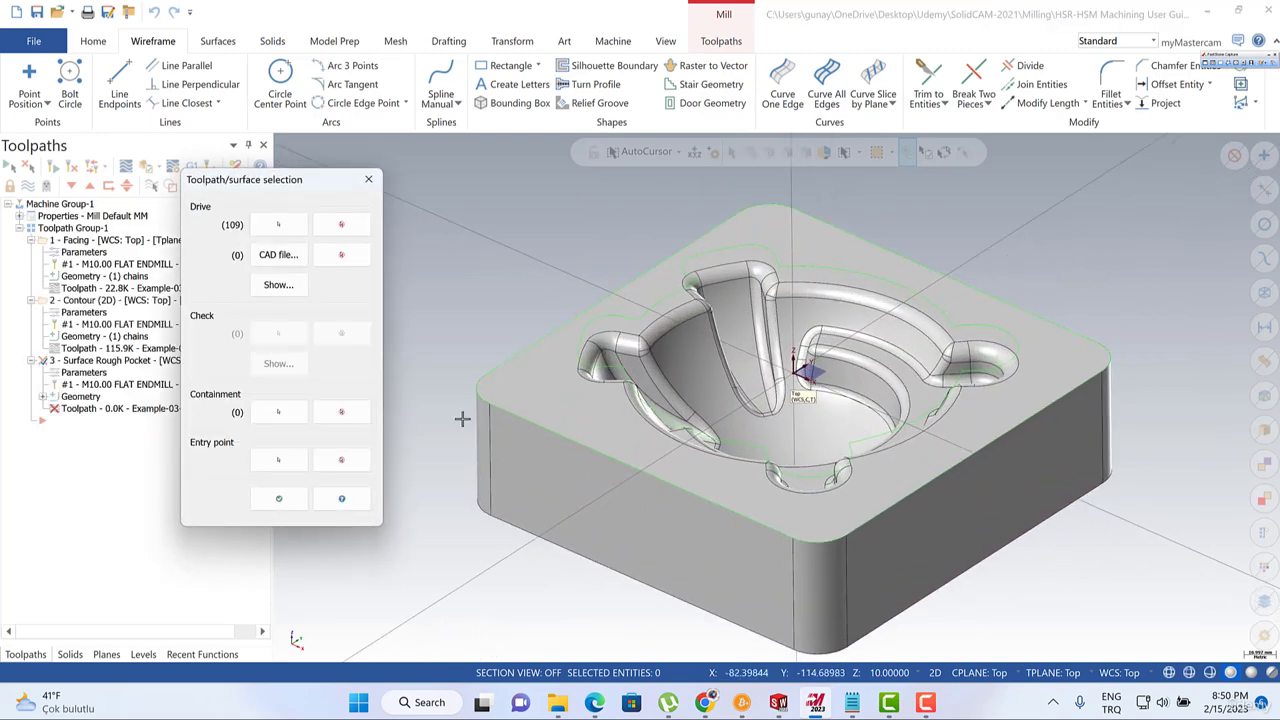
Chain the closed curve around the cavity opening as the tool containment boundary and accept the surface selection.
left_click(279, 413)
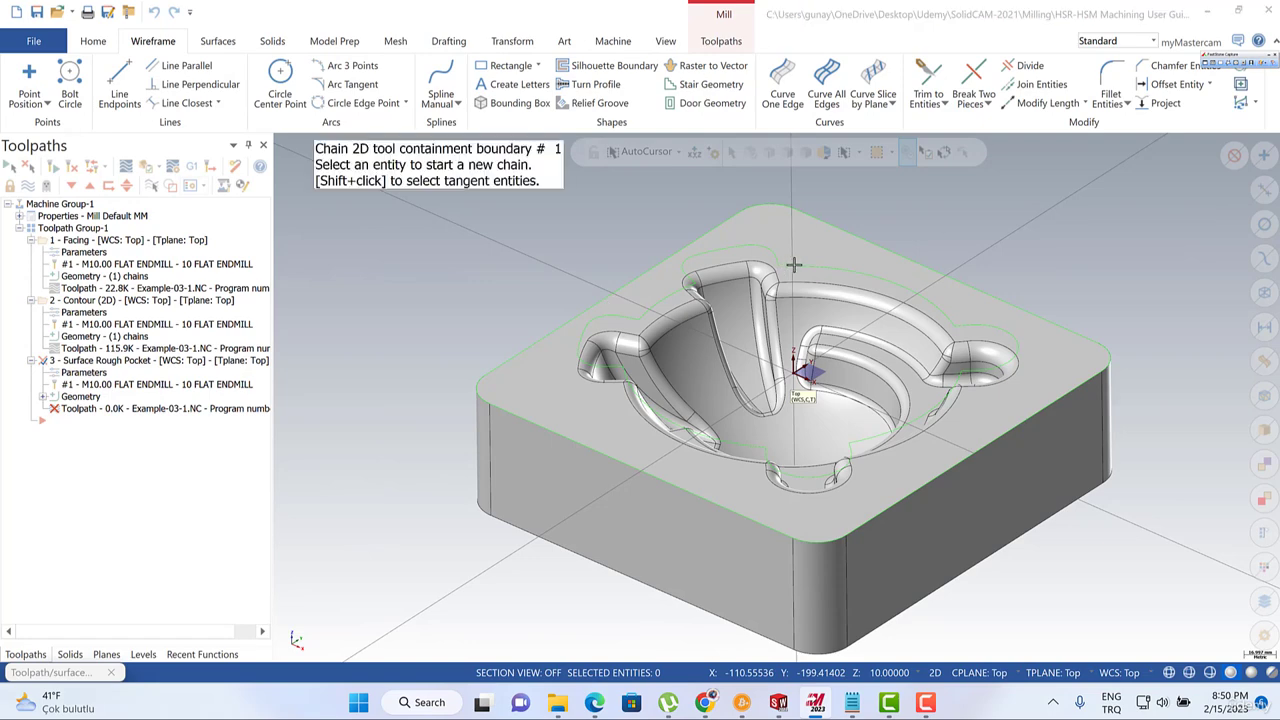
left_click(793, 265)
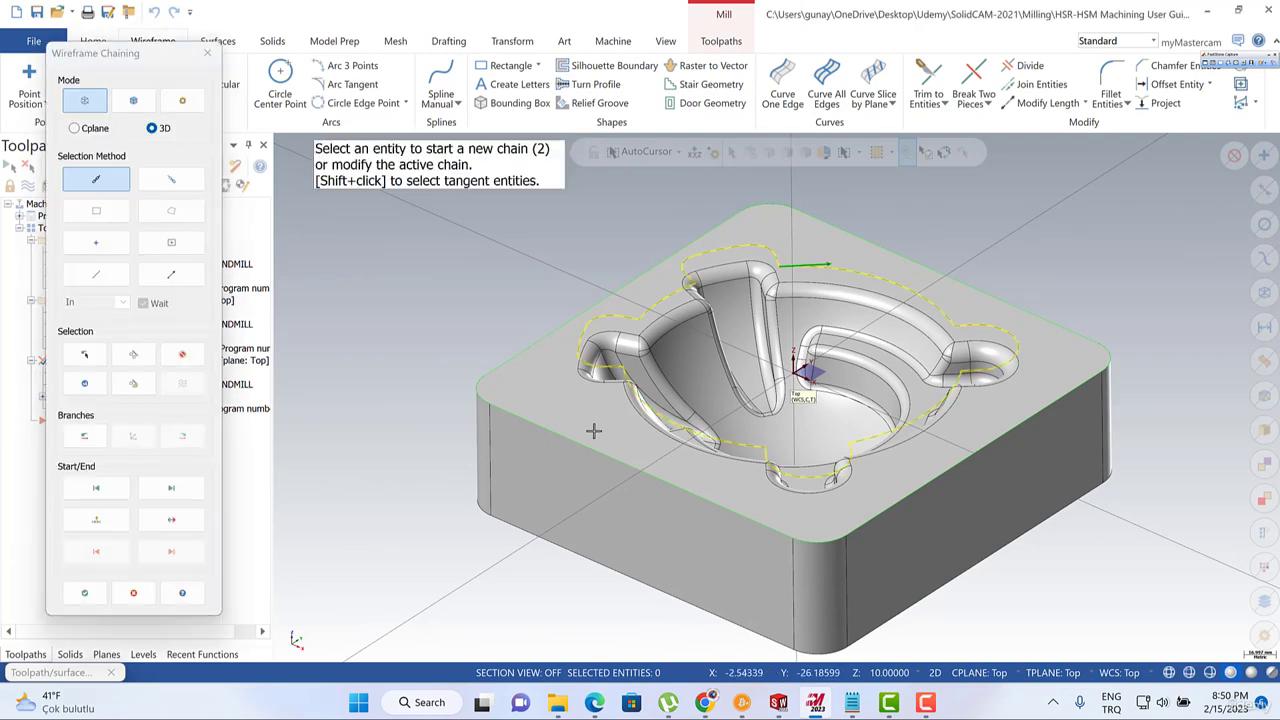
left_click(83, 594)
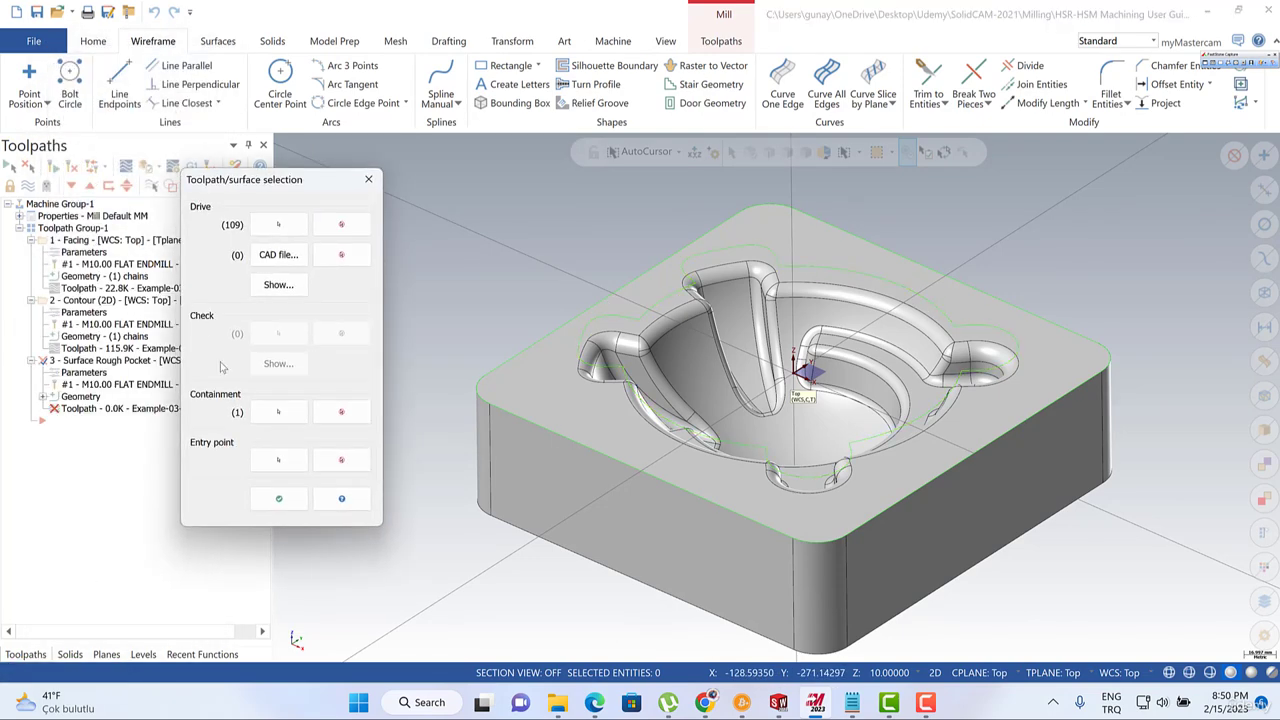
left_click(276, 499)
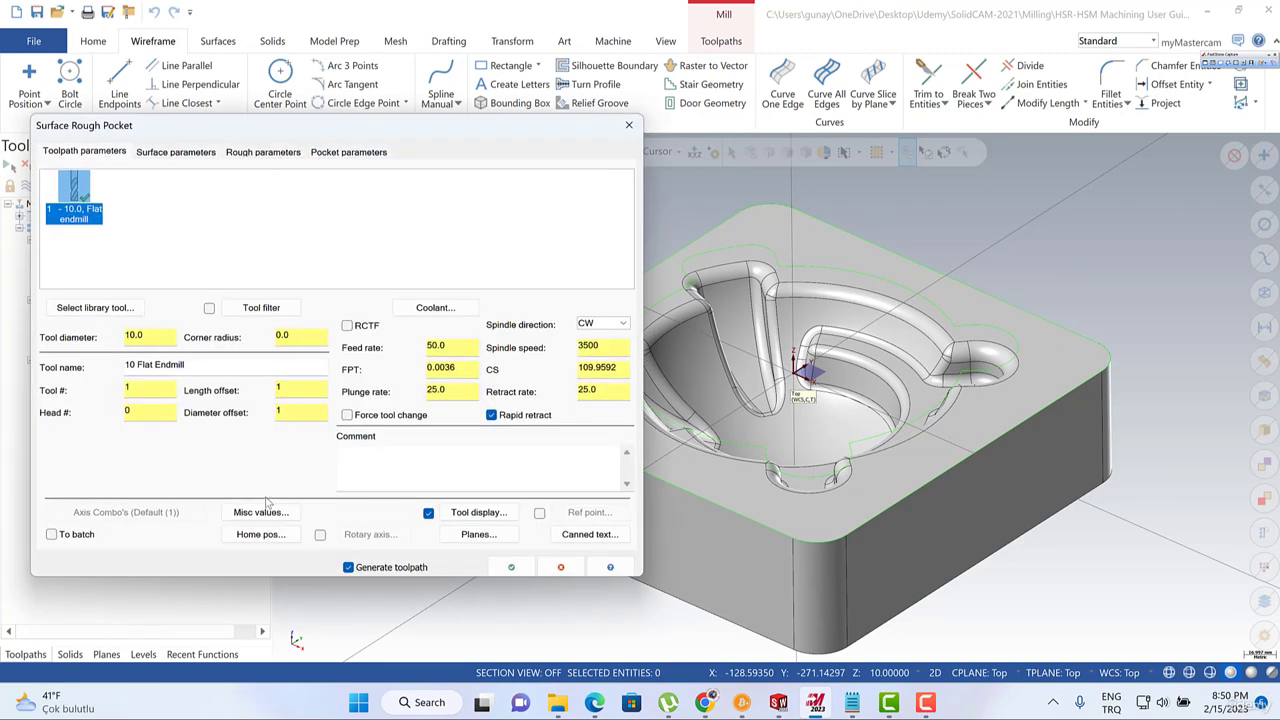
Create a bull endmill with a cutting diameter of 8 and a corner radius of 2 for the pocket toolpath.
right_click(212, 210)
left_click(241, 224)
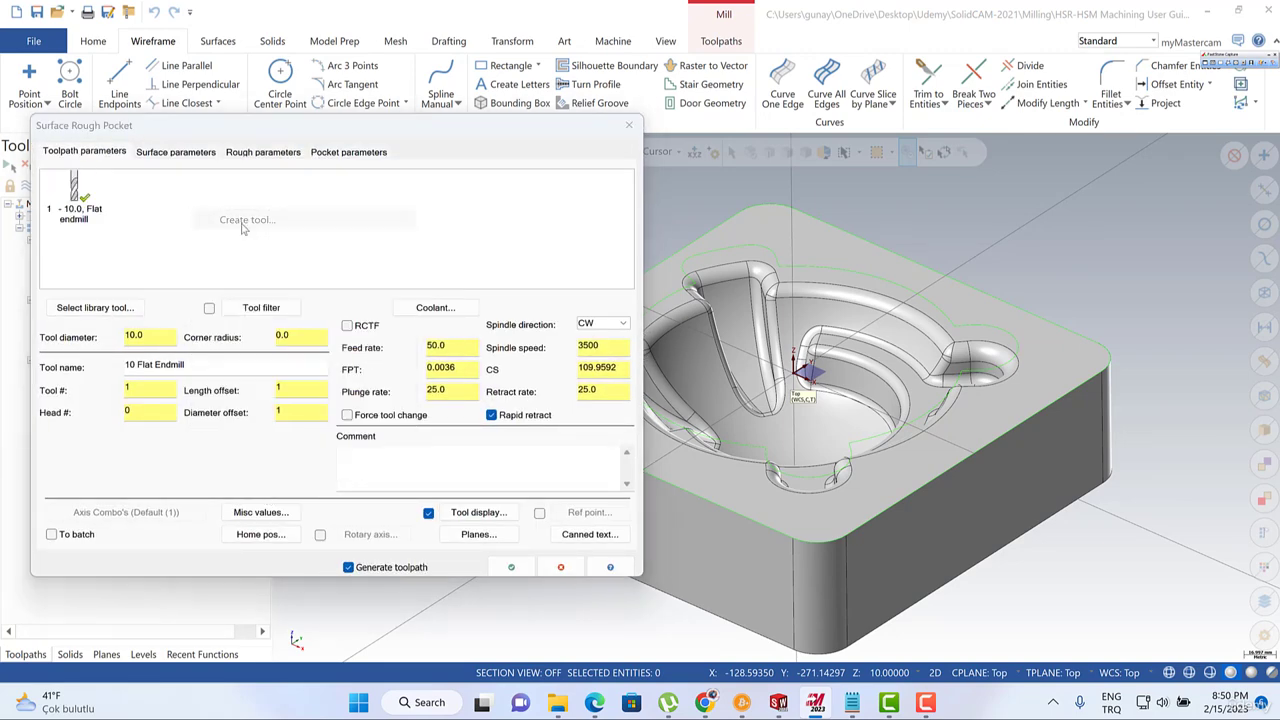
left_click(530, 250)
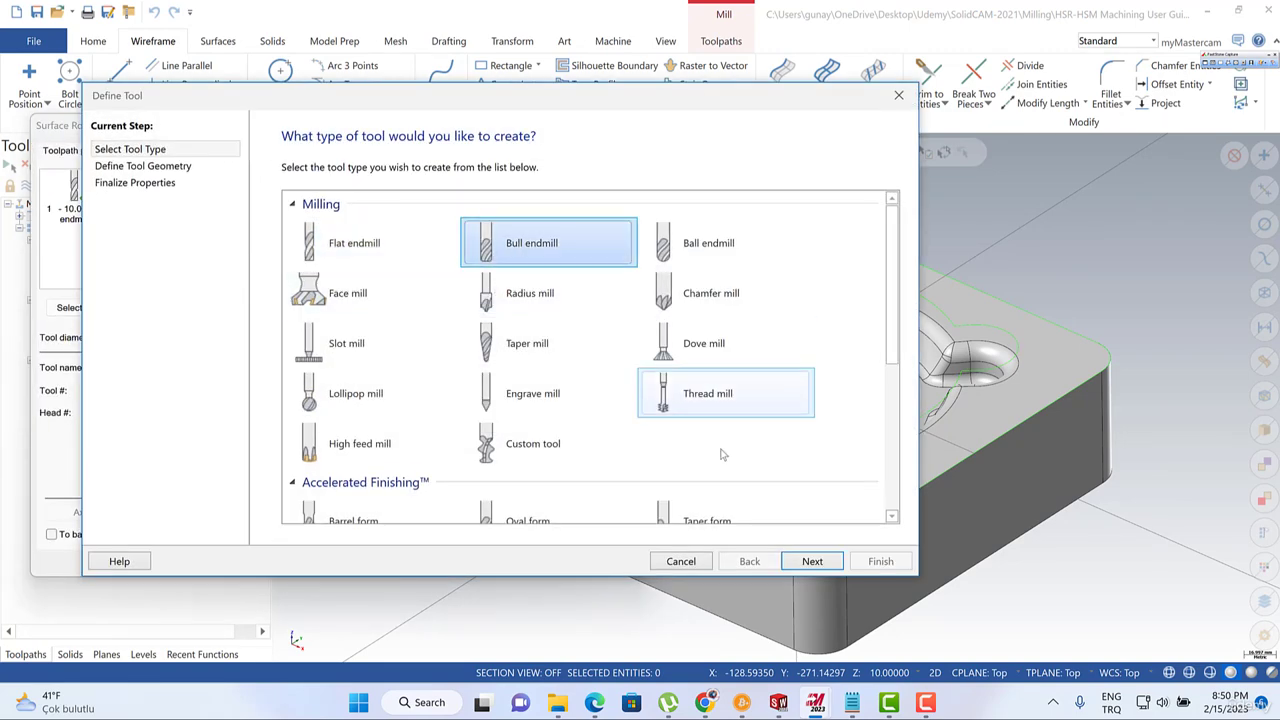
left_click(810, 561)
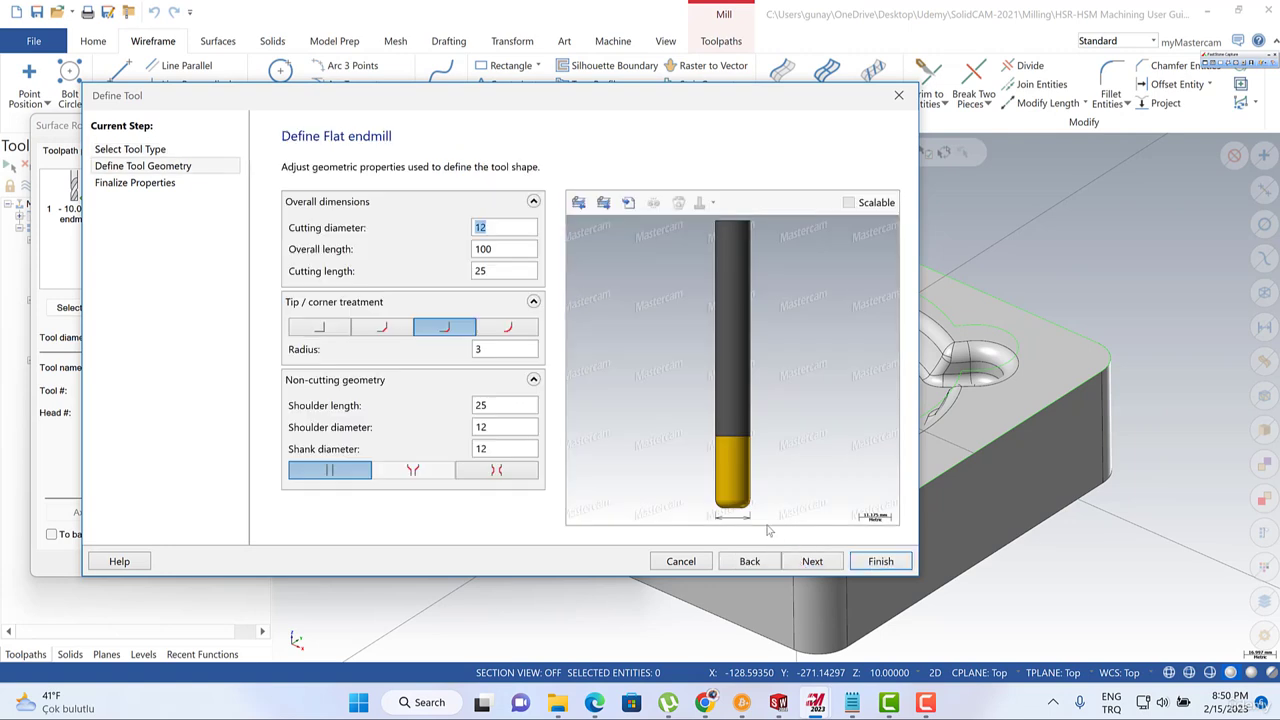
type("8")
left_click(486, 349)
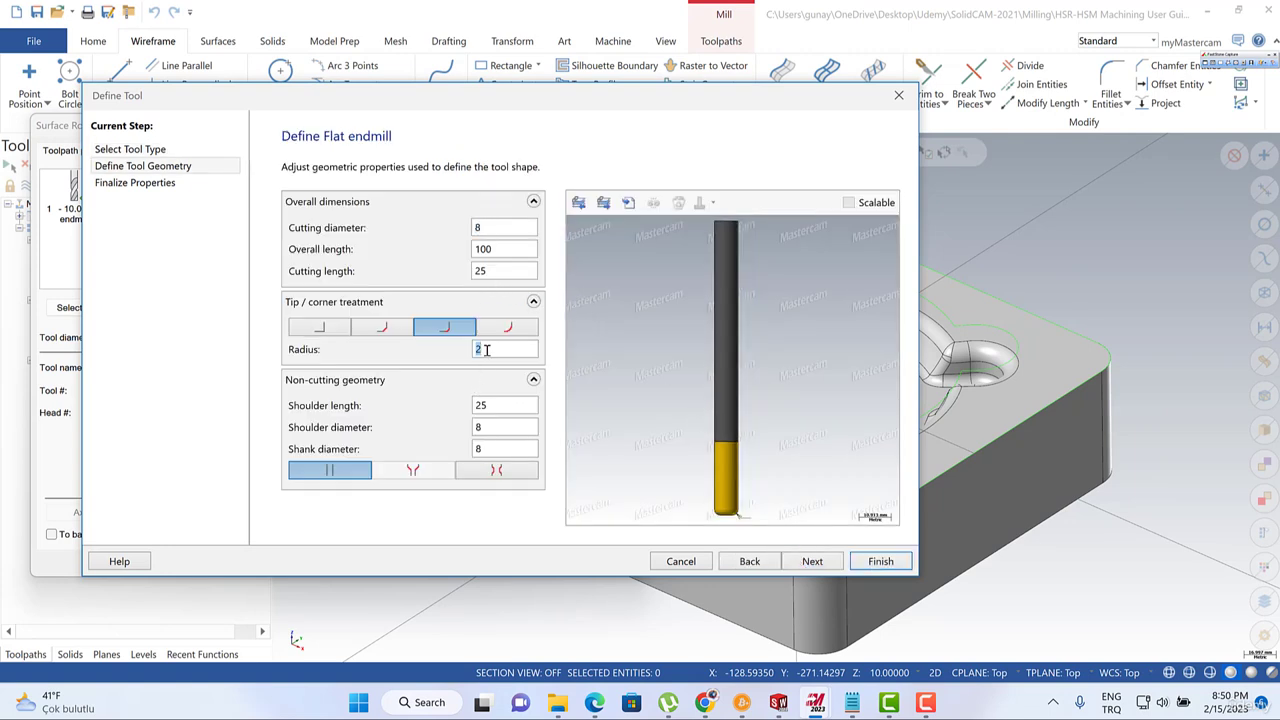
left_click(812, 561)
left_click(880, 561)
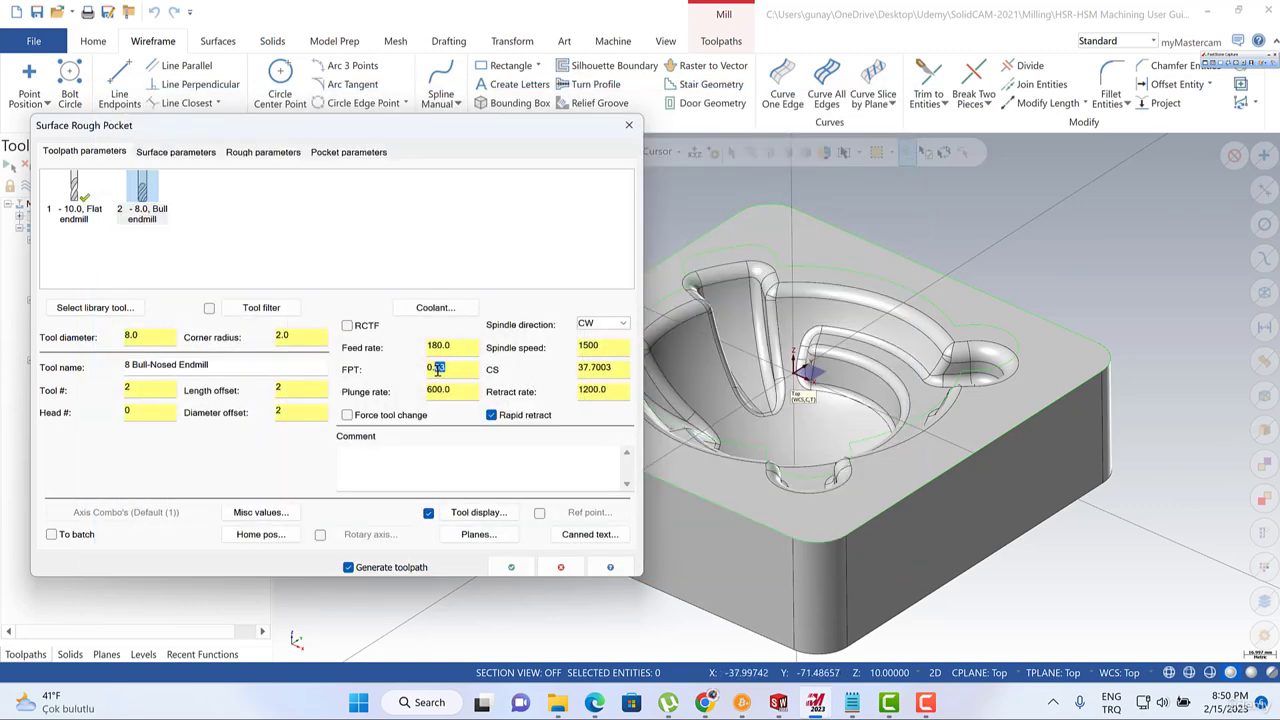
Set the bull endmill's feed per tooth to 0.1 and its cutting speed to 150.
type("1")
left_click(603, 371)
double_click(603, 371)
type("150")
key("Tab")
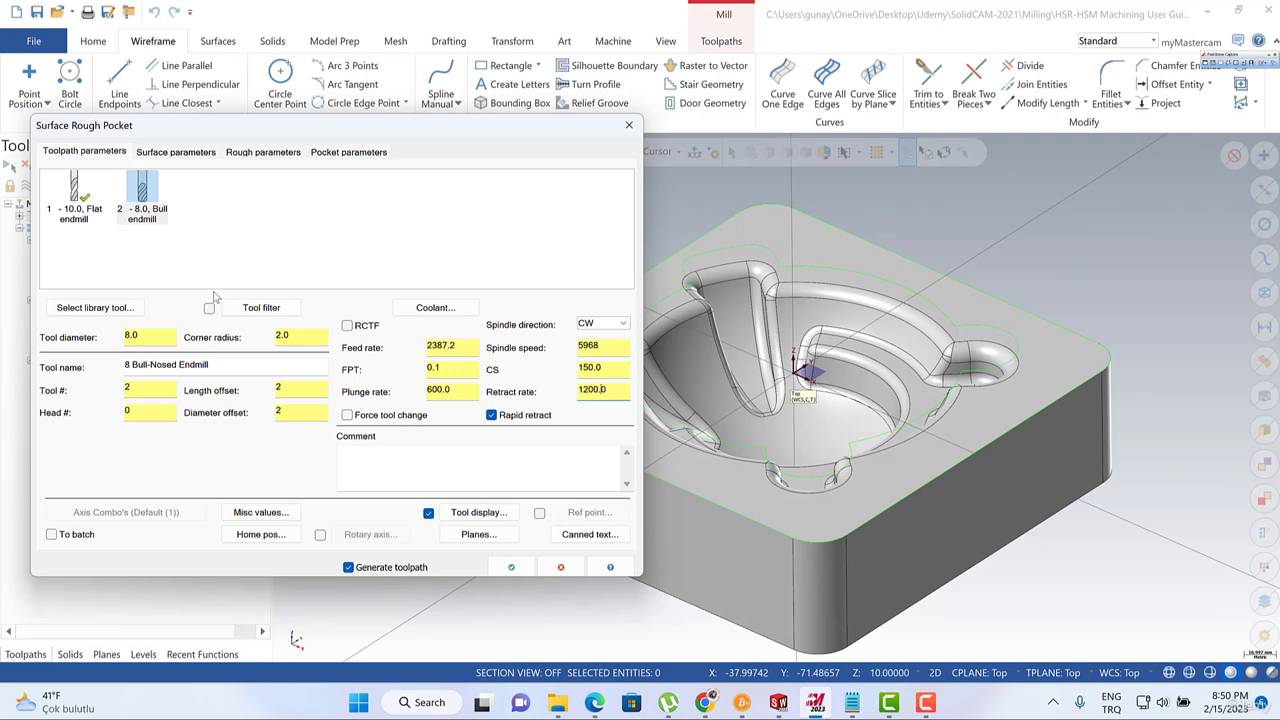
Set the toolpath's clearance to 5, incremental retract to 3 and incremental feed plane to 1.
left_click(162, 152)
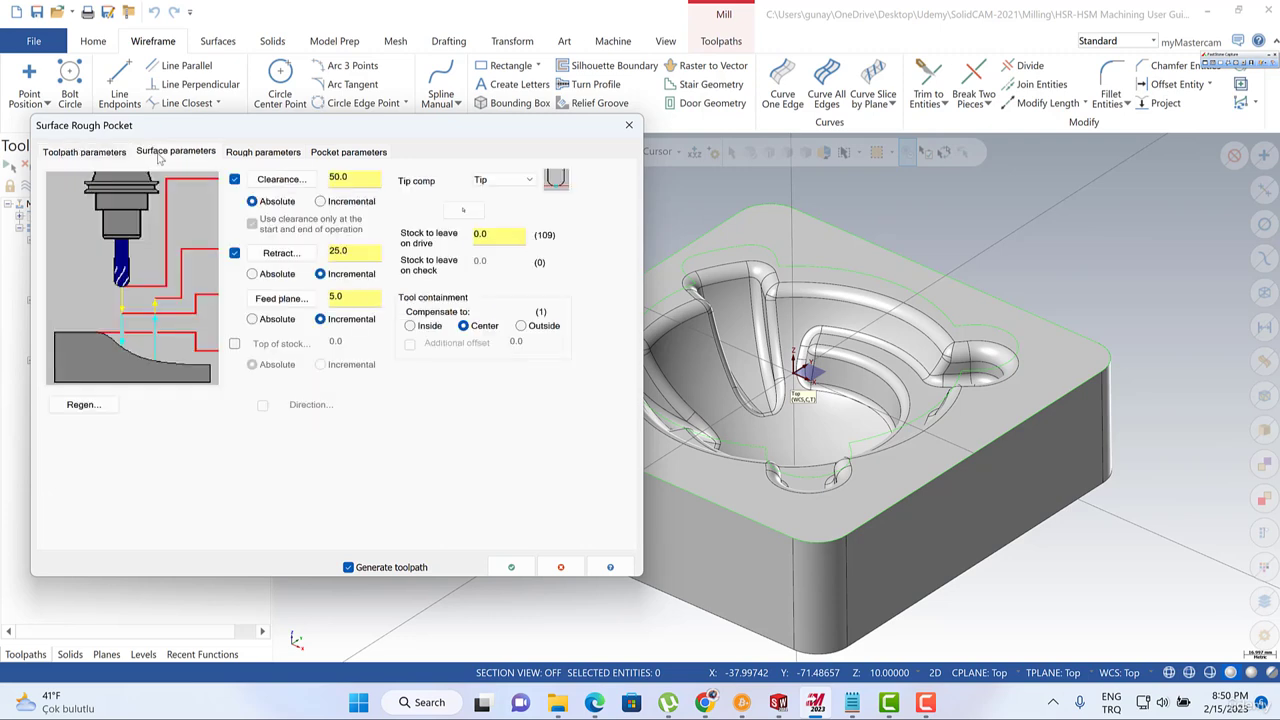
double_click(354, 180)
type("5")
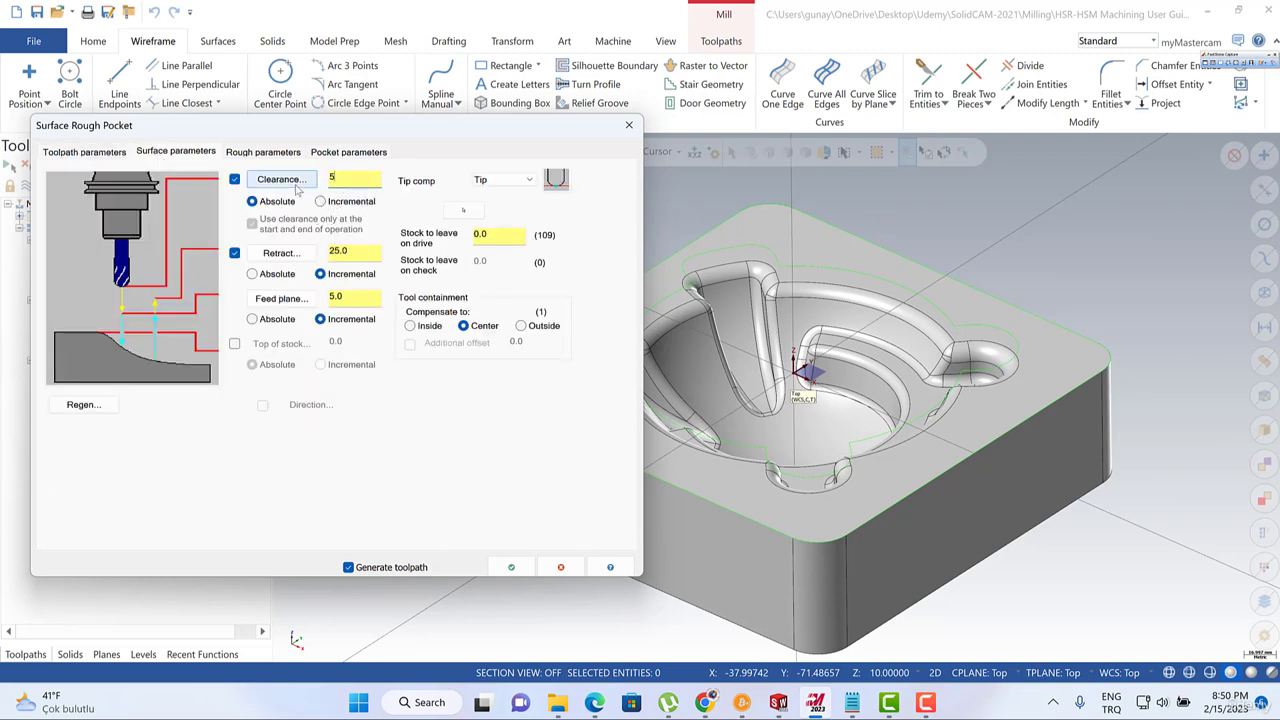
double_click(350, 250)
type("3")
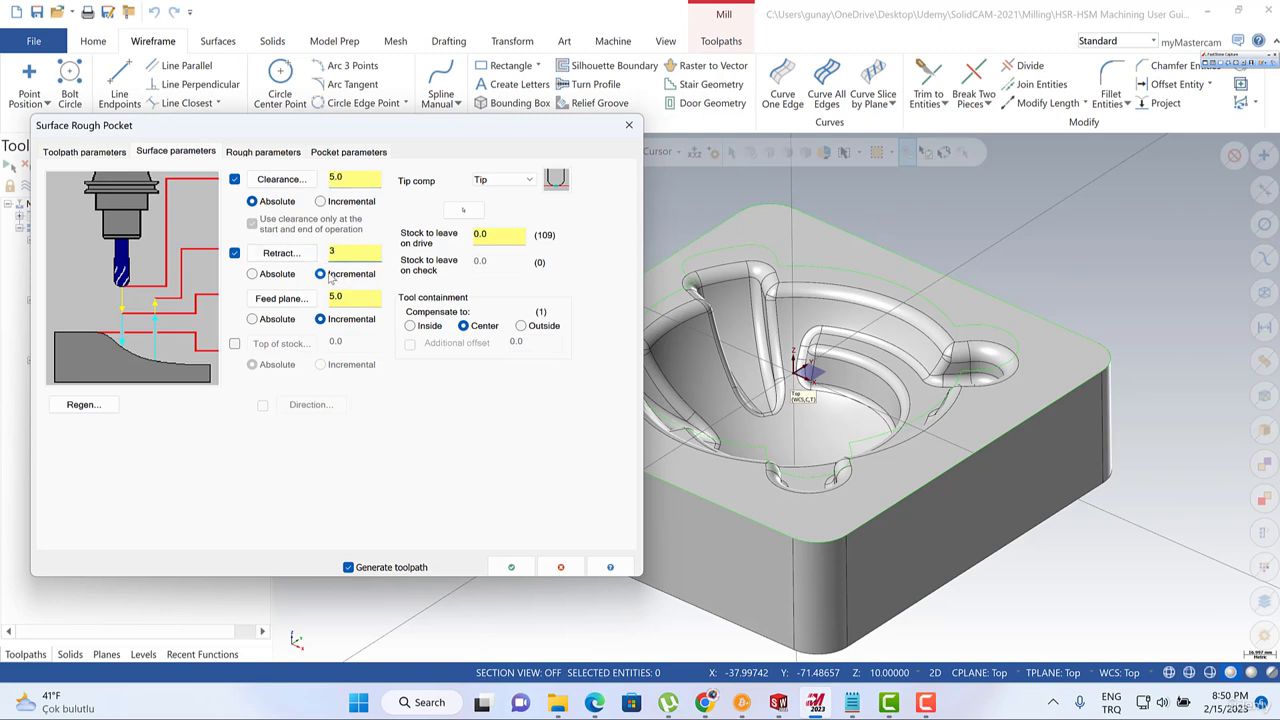
double_click(323, 298)
type("1")
Set the stock to leave on the drive surfaces to 0.15 and compensate the tool containment to Inside.
left_click(478, 236)
left_click(484, 238)
left_click(411, 327)
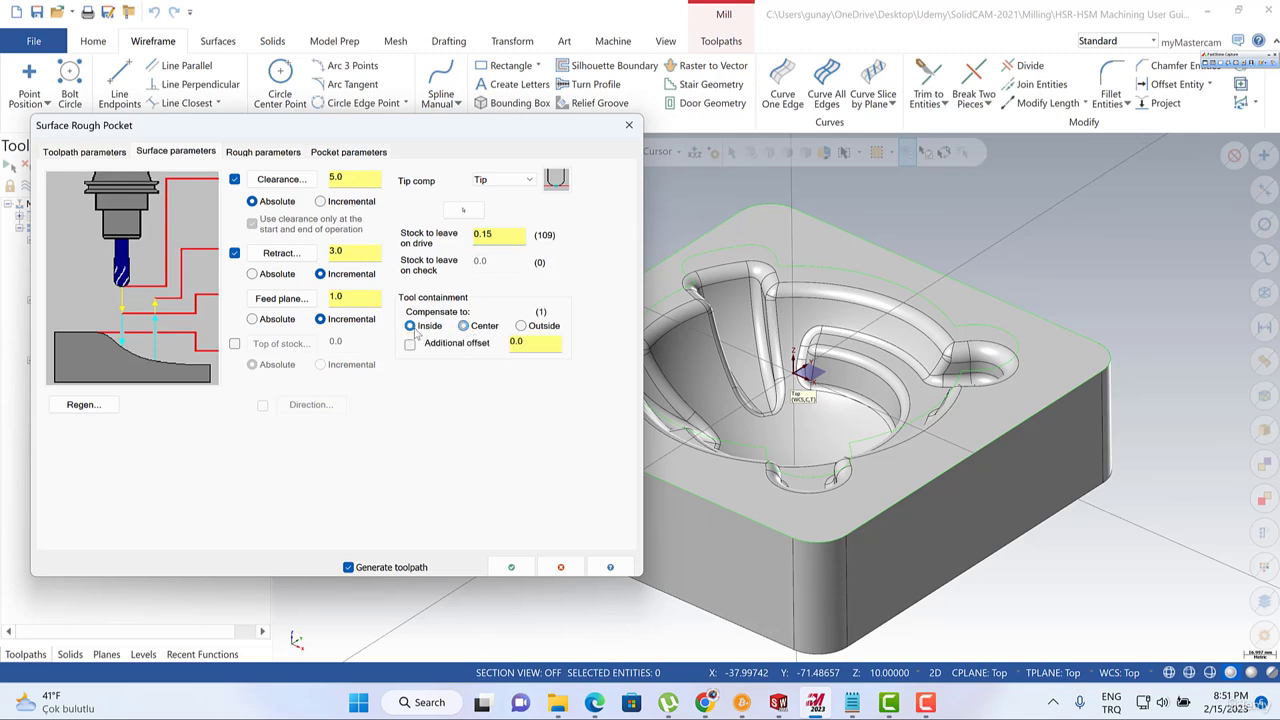
Set the rough pocket's maximum stepdown to 1.0 and its cutting direction to Conventional.
left_click(263, 151)
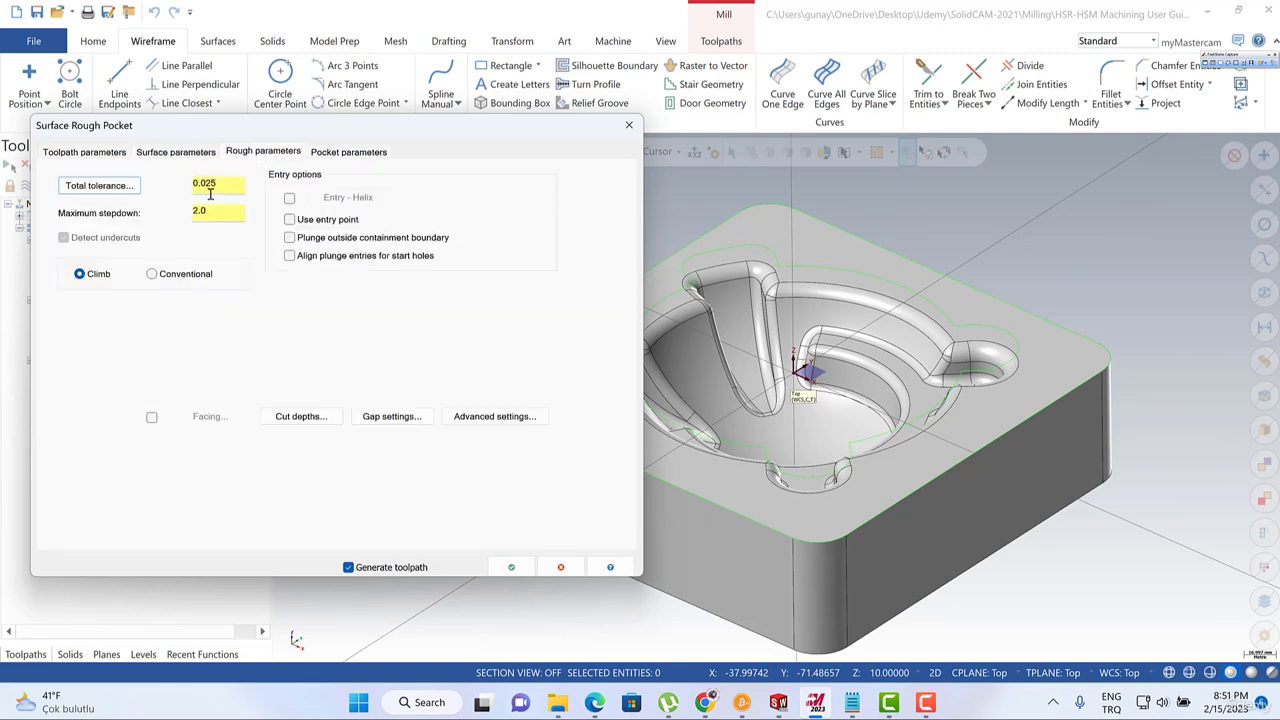
left_click_drag(211, 211, 174, 214)
type("1.0")
left_click(153, 278)
Set the incremental cut depth adjustment to 0.0 for the rough pocket.
left_click(298, 416)
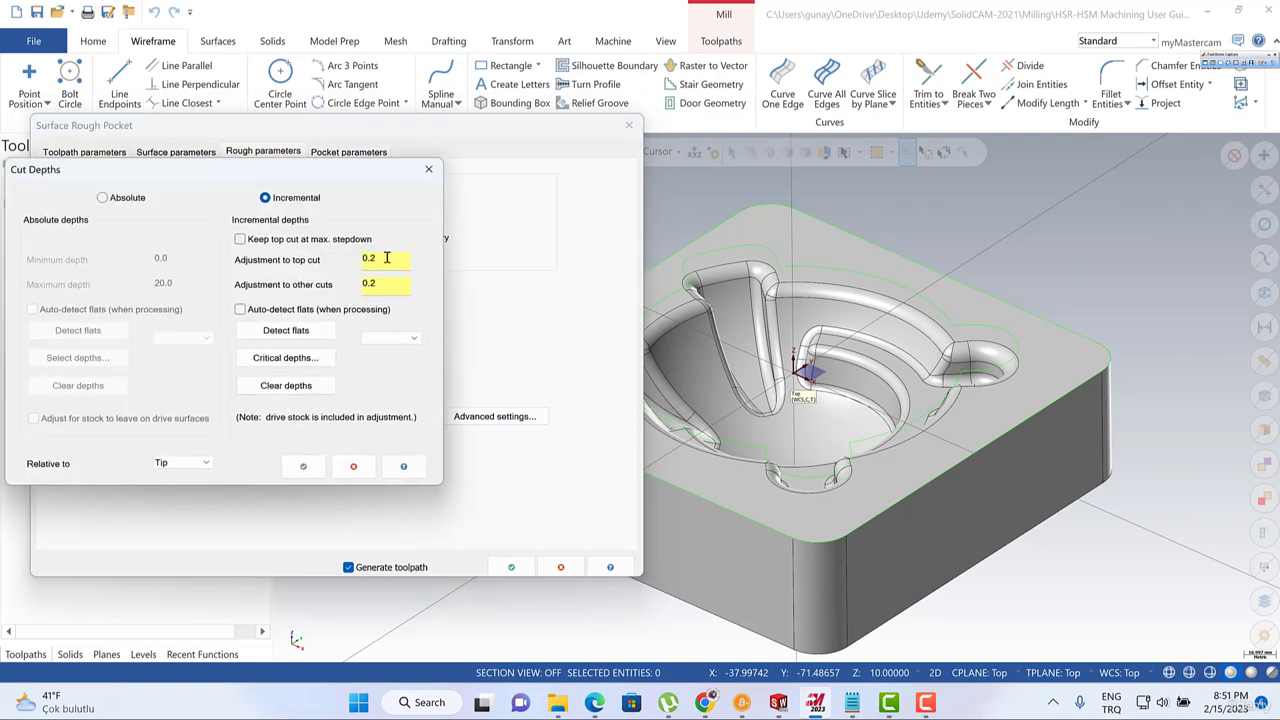
left_click_drag(386, 258, 354, 285)
type("0.0")
left_click(306, 465)
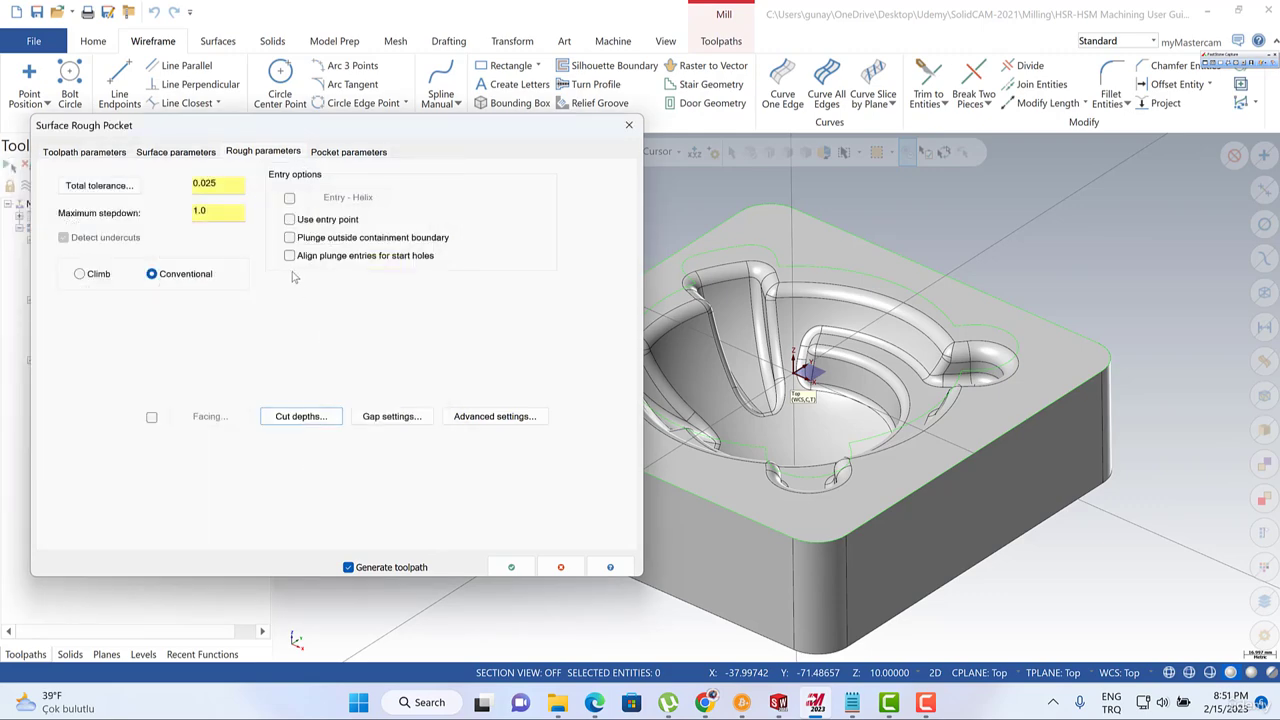
Define the gap size by a distance of 2.5 and enable cut order optimization in the gap settings.
left_click(378, 418)
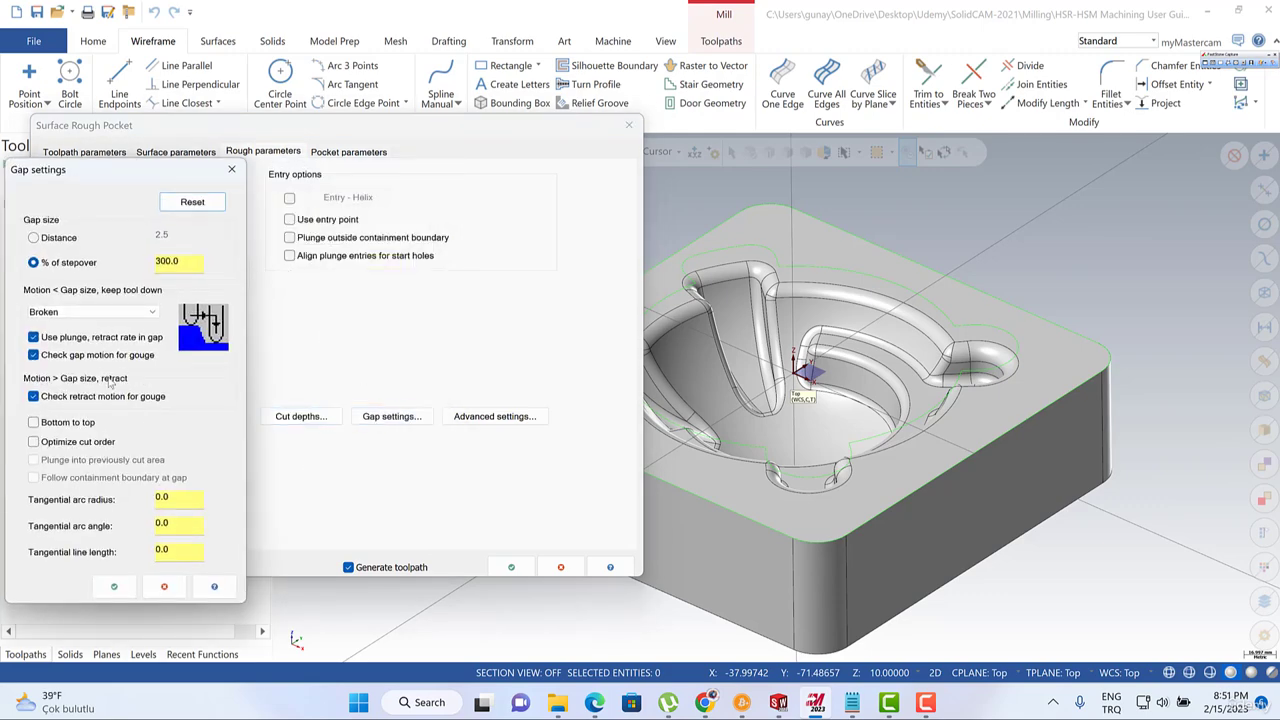
left_click(35, 237)
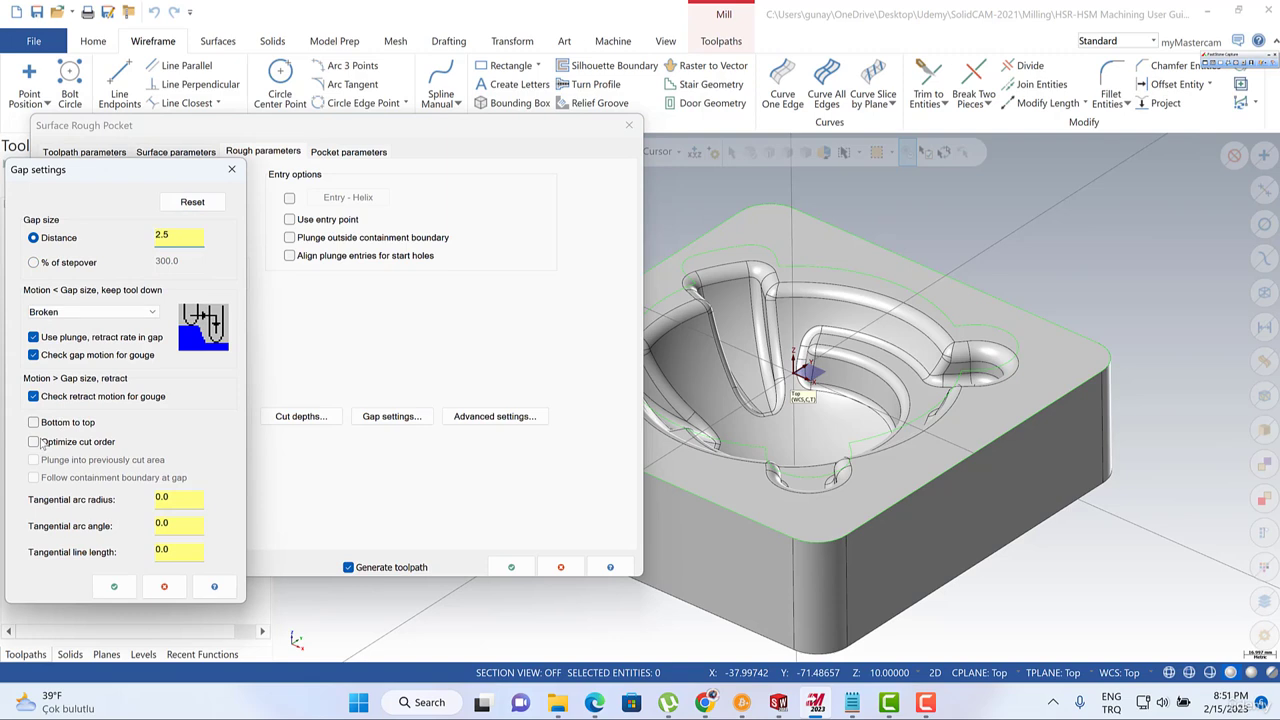
left_click(34, 441)
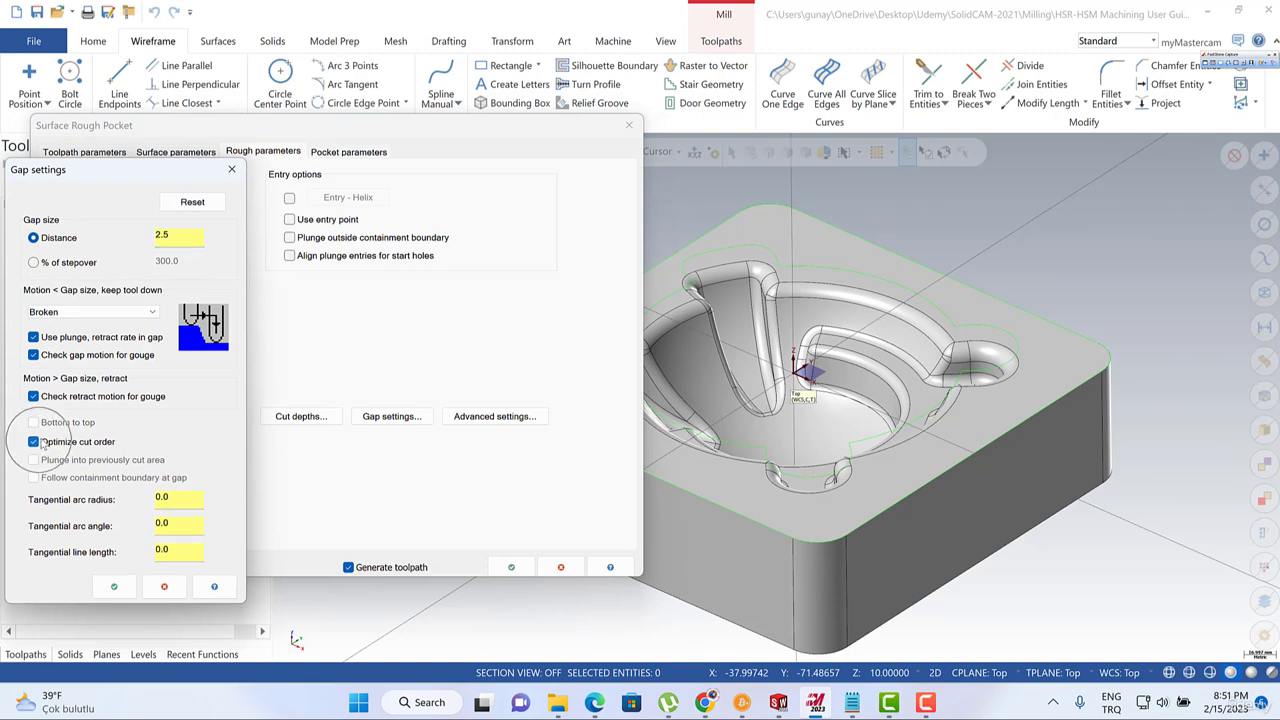
left_click(116, 586)
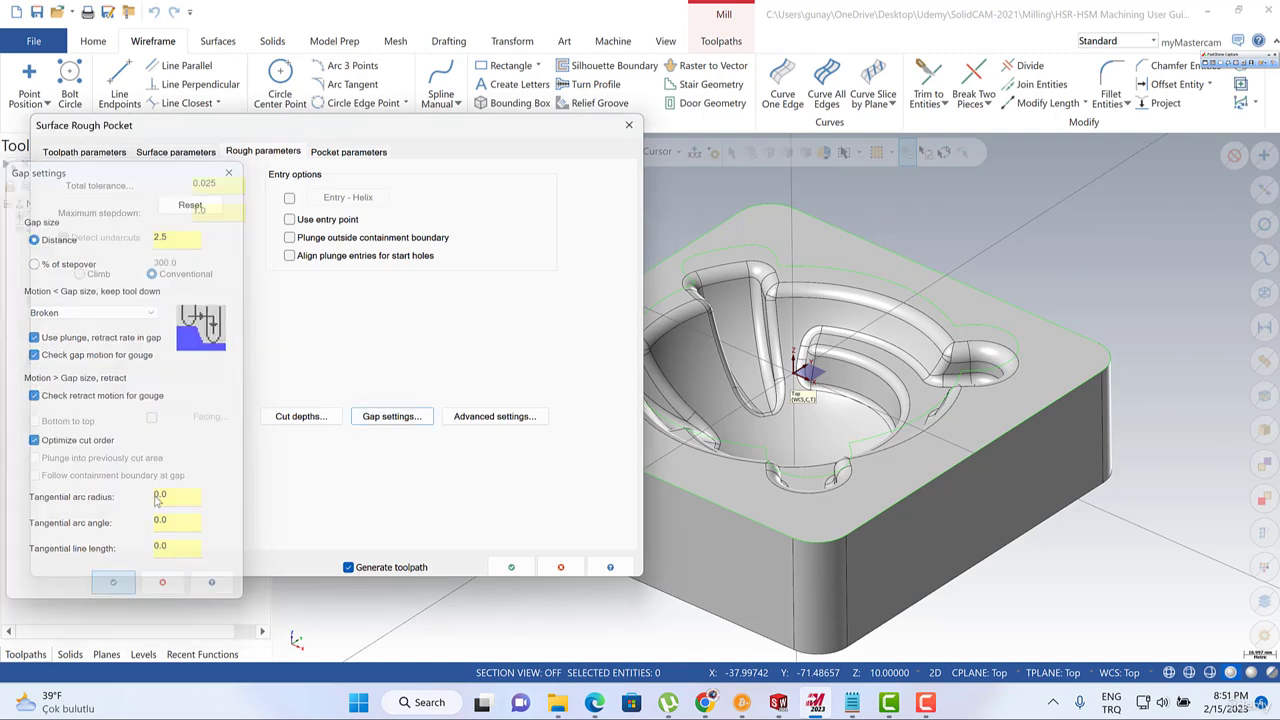
Enable a ramp entry for the pocket toolpath, keeping the default ramp parameters.
left_click(290, 198)
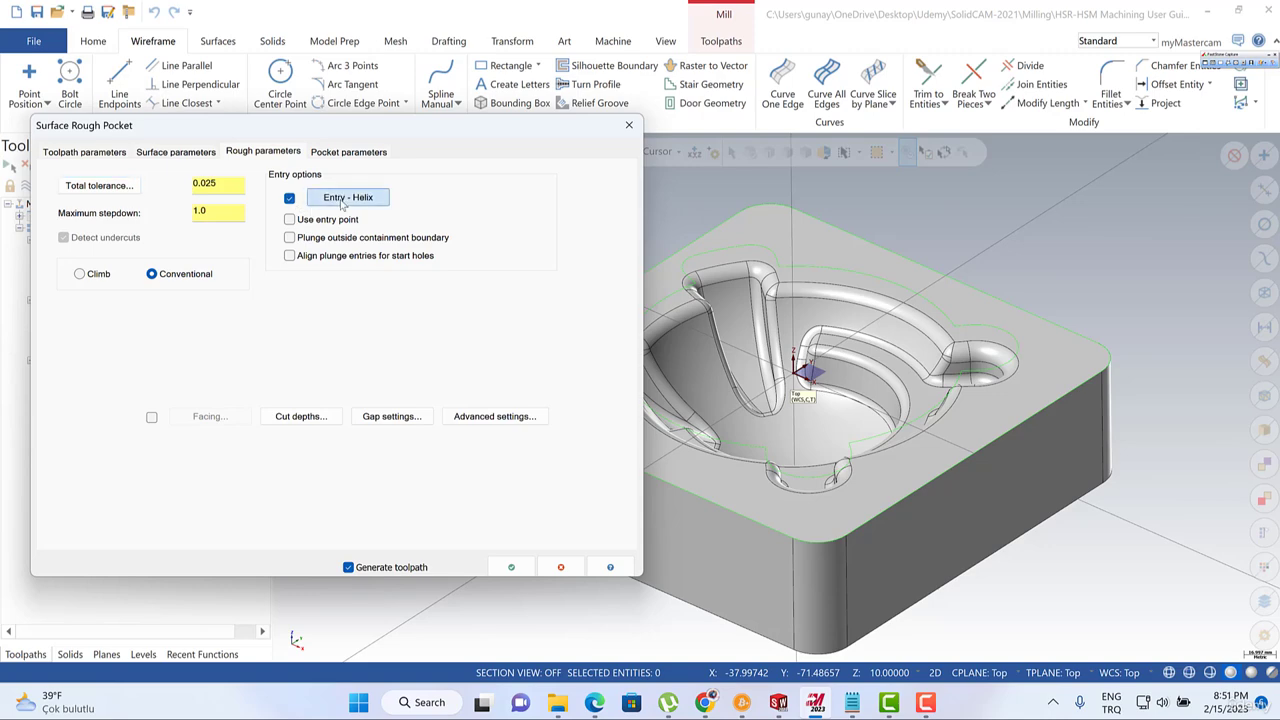
left_click(345, 197)
left_click(97, 199)
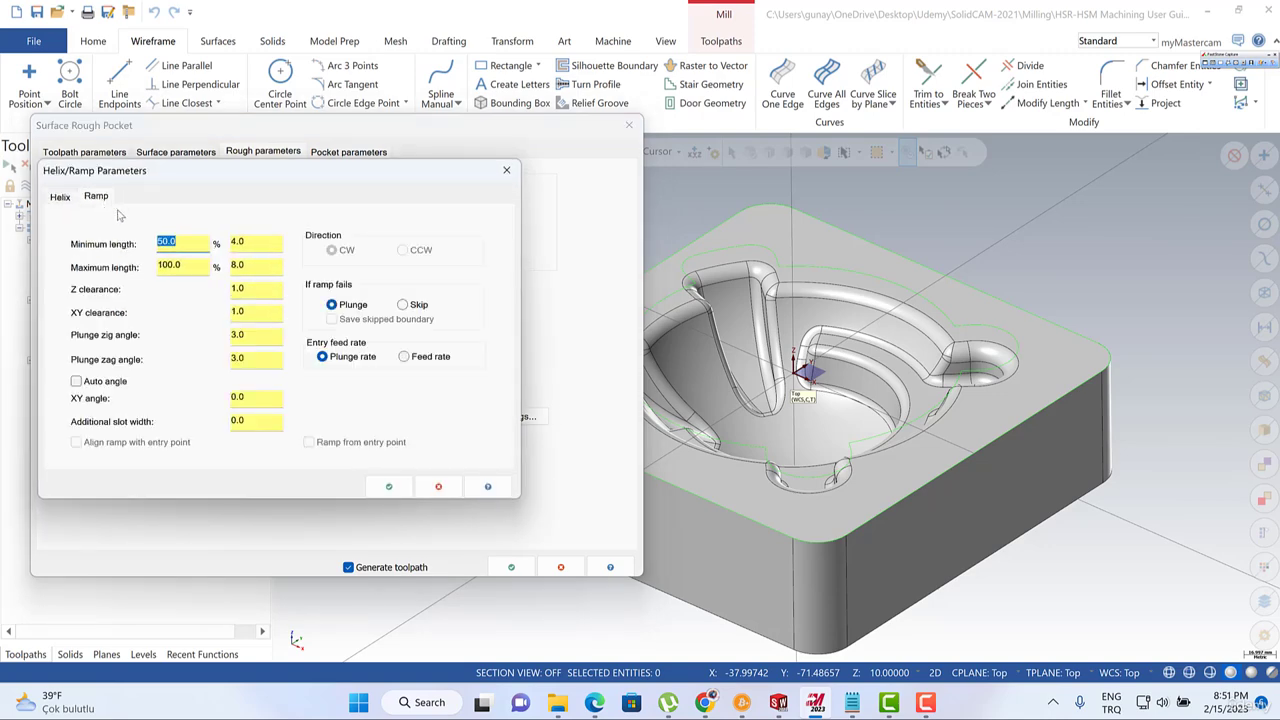
left_click(389, 489)
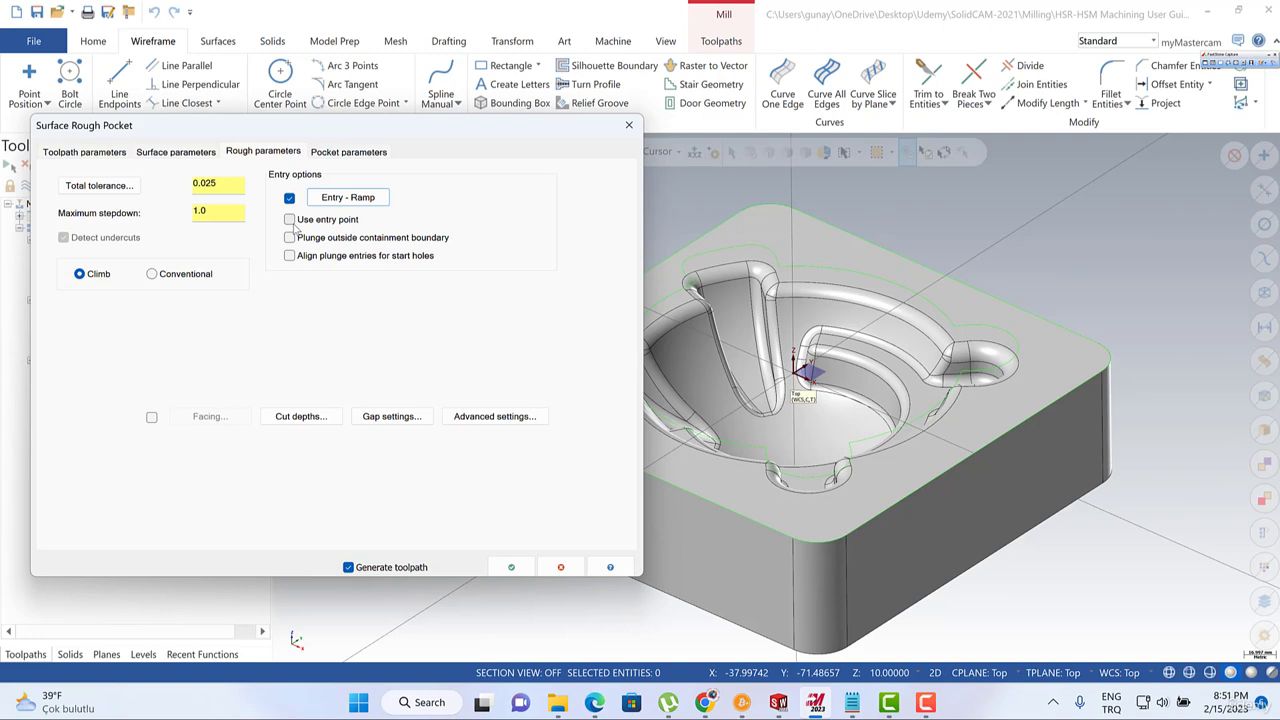
Choose the Parallel Spiral, Clean Corners cutting method and disable the finish passes.
left_click(335, 153)
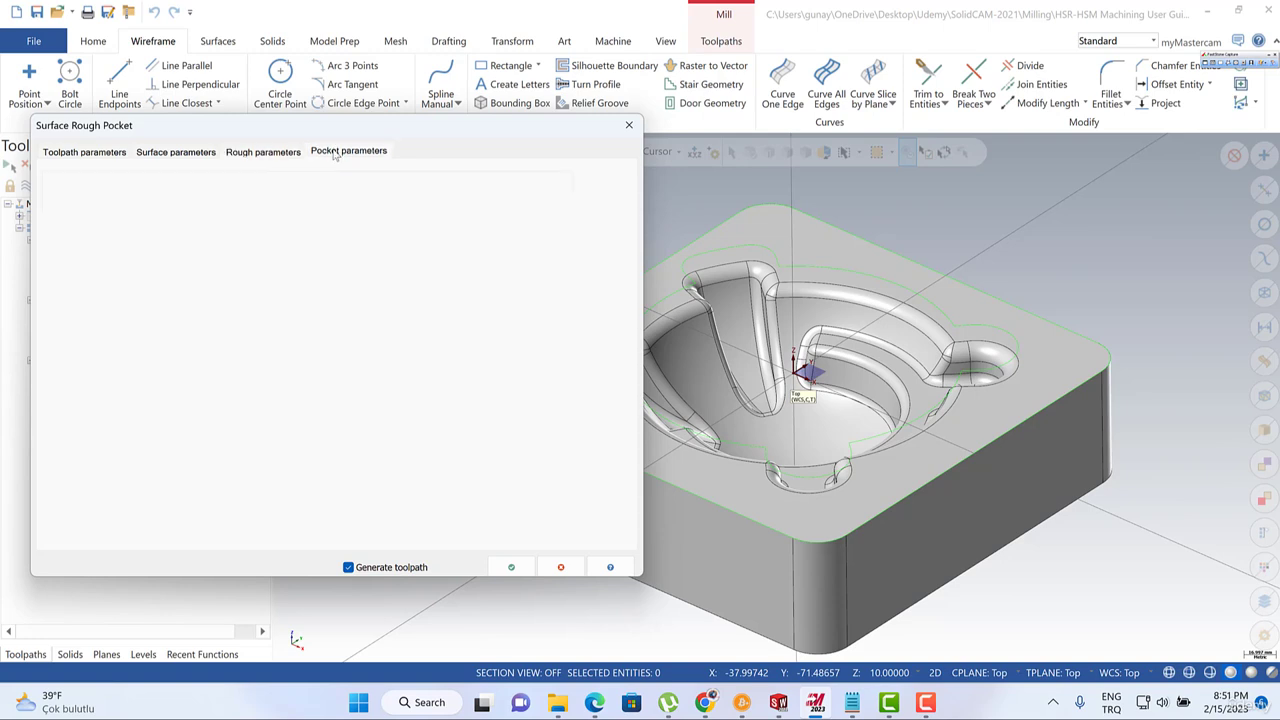
left_click(712, 695)
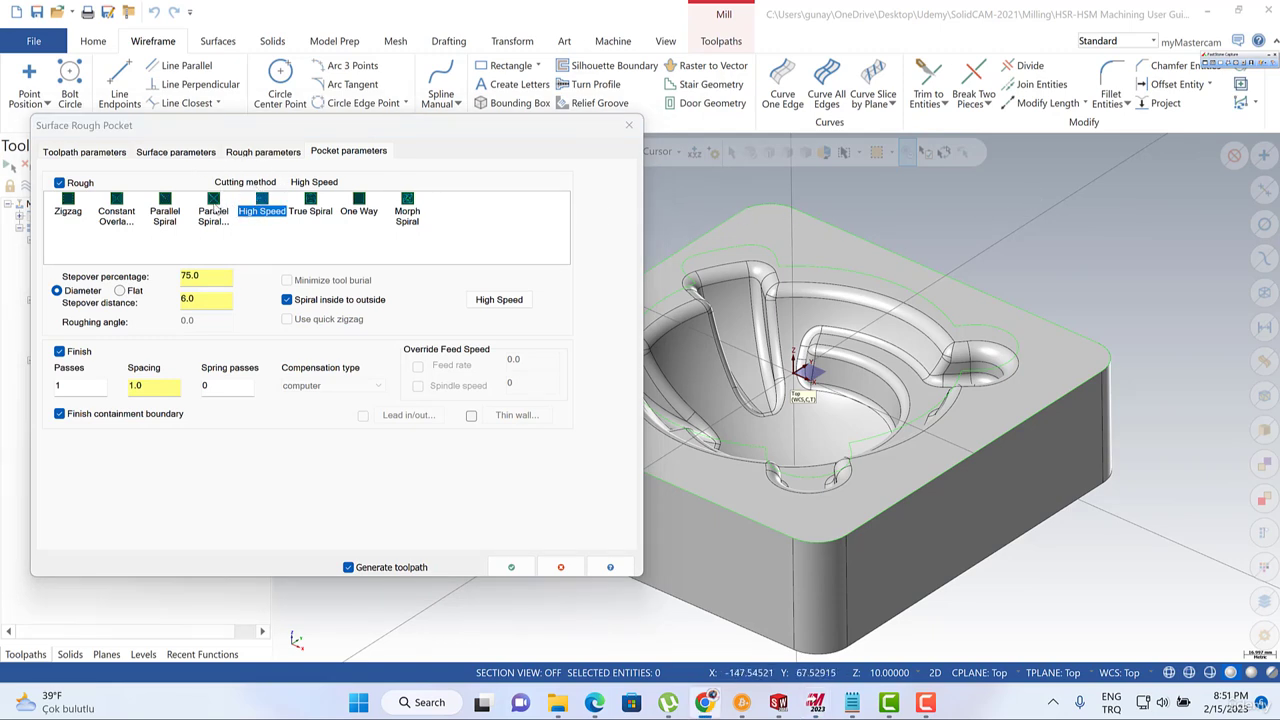
left_click(214, 205)
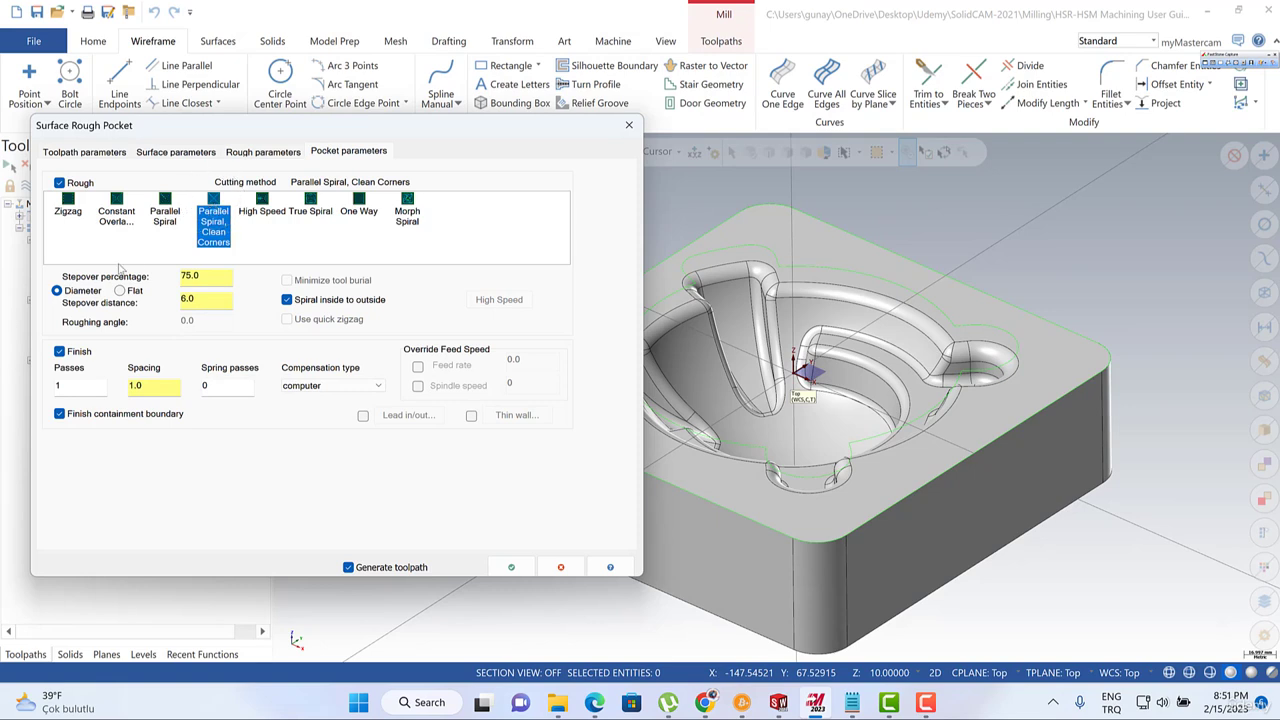
left_click(60, 352)
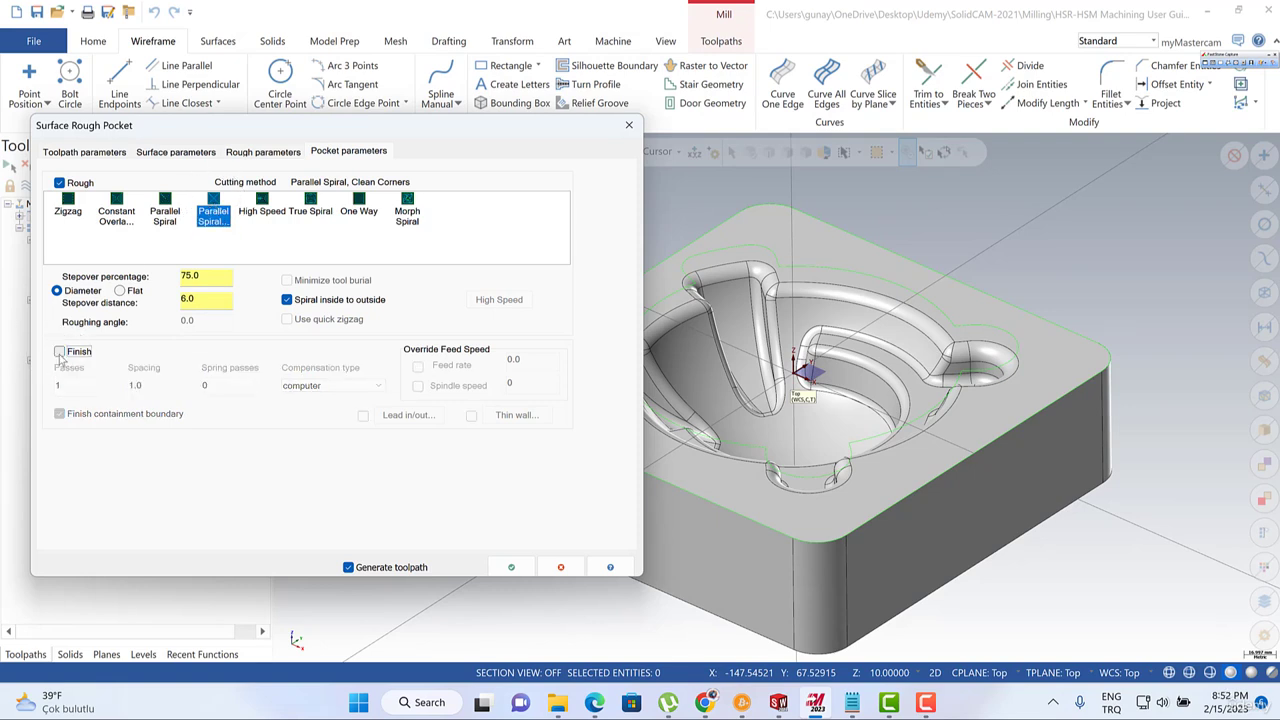
Set the stepover percentage to 50 and generate the Surface Rough Pocket toolpath.
left_click_drag(211, 279, 142, 272)
type("50")
key("Tab")
left_click(199, 278)
double_click(198, 300)
left_click(512, 567)
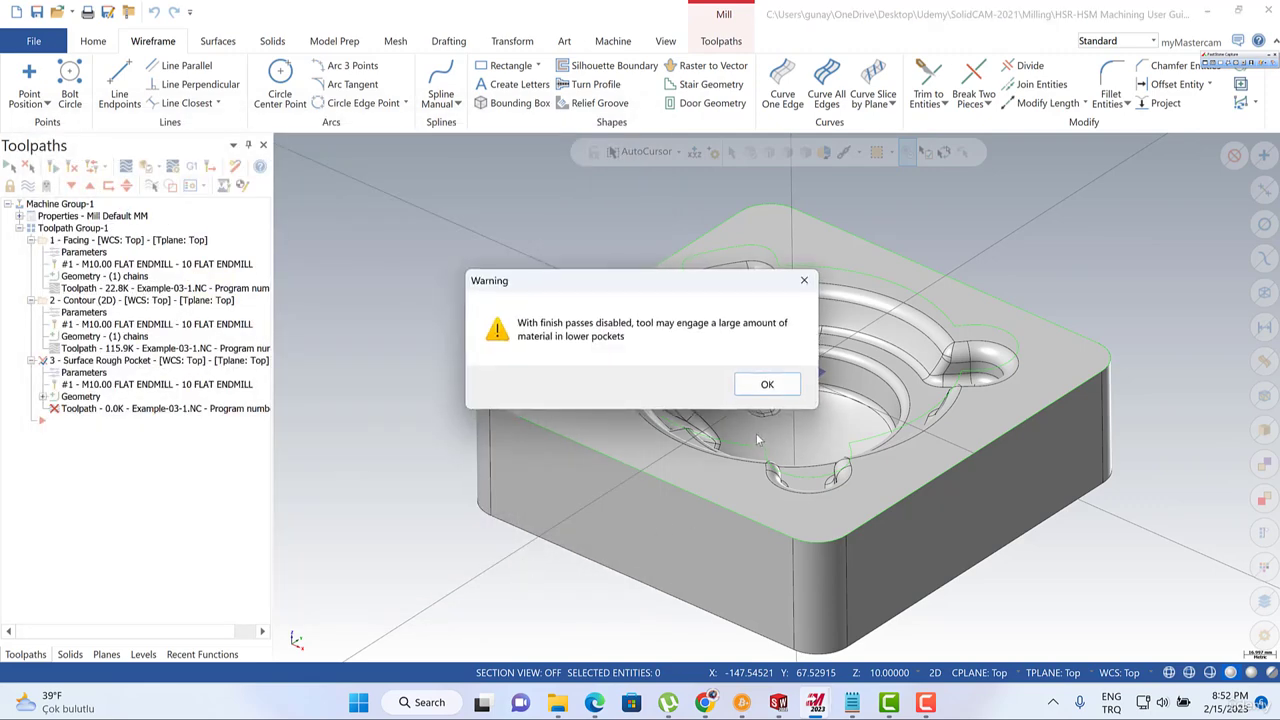
left_click(754, 381)
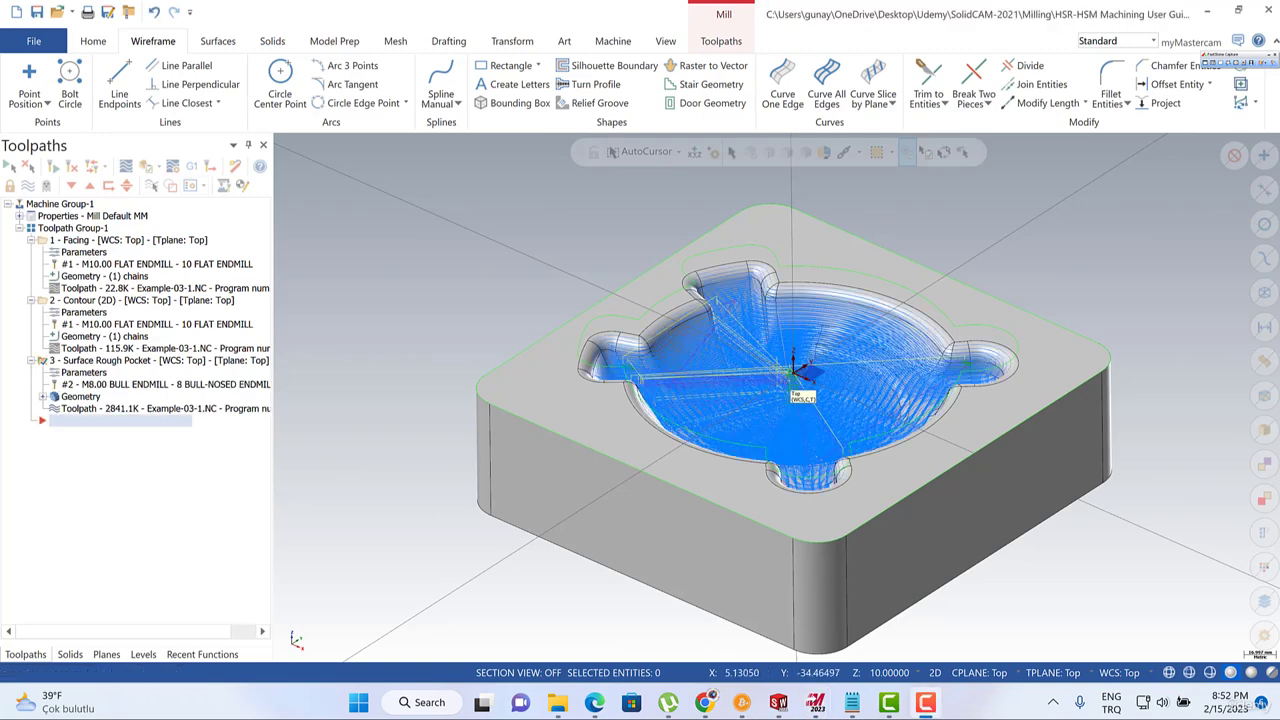
scroll(708, 357, "up", 3)
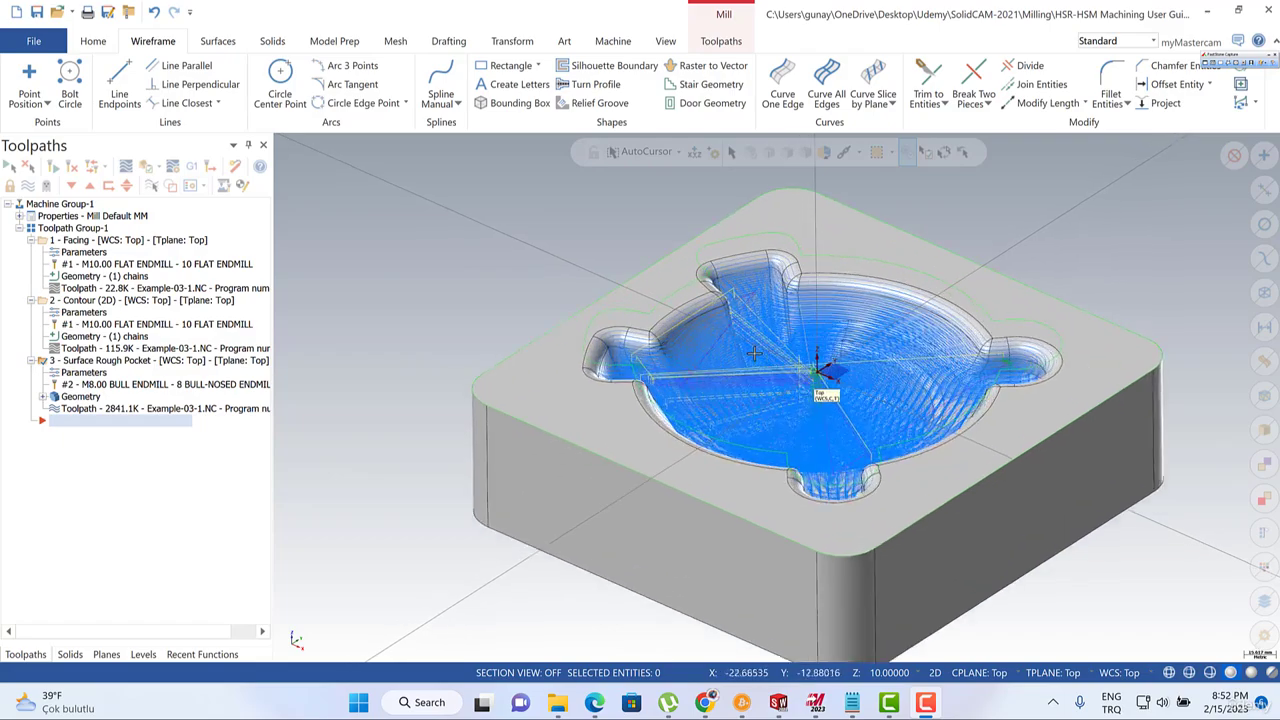
middle_click_drag(753, 357, 642, 356)
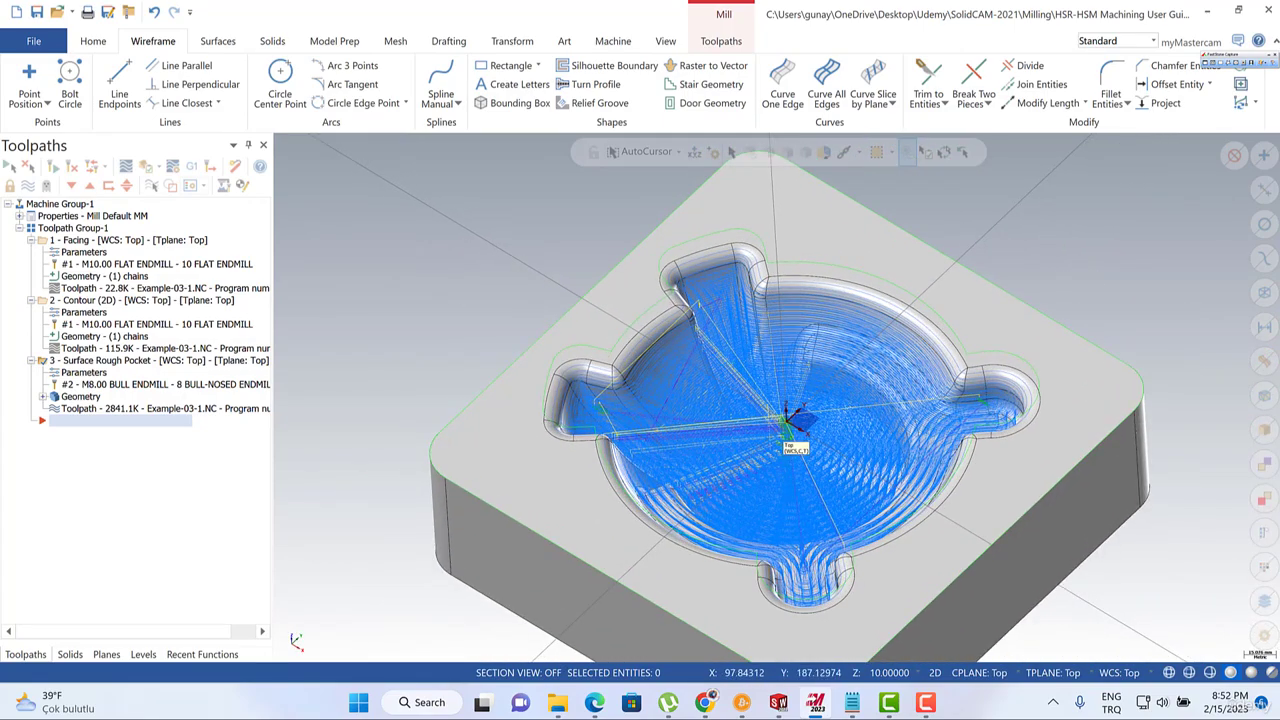